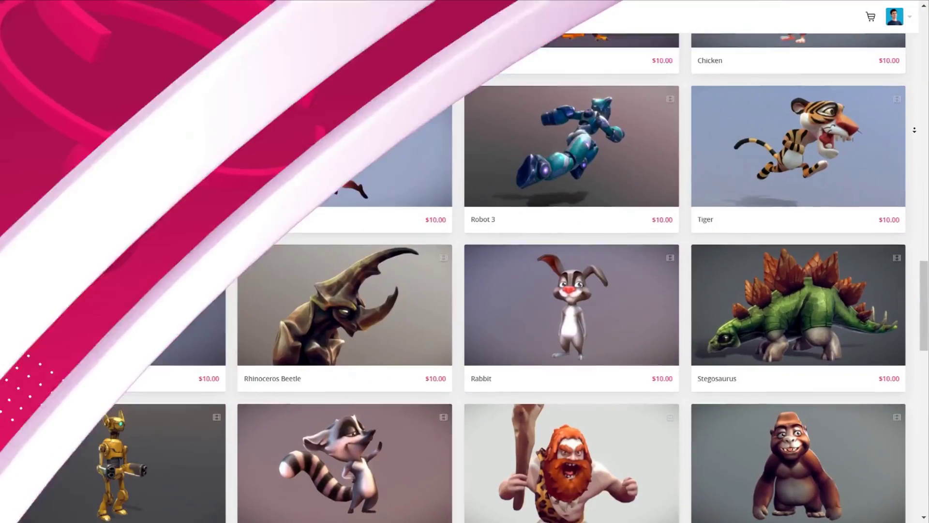
{"action": "scroll", "coordinate": [465, 261], "scroll_direction": "down", "scroll_amount": 5}
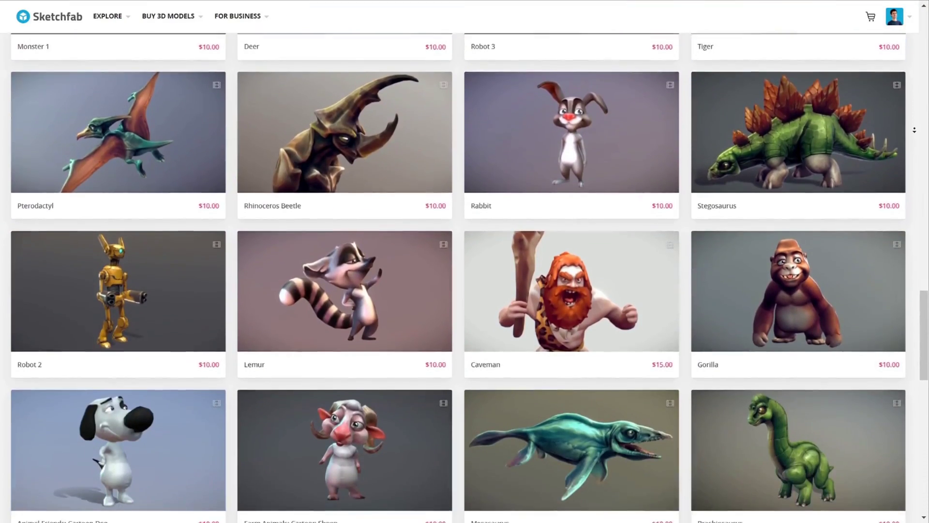
{"action": "scroll", "coordinate": [915, 130], "scroll_direction": "down", "scroll_amount": 5}
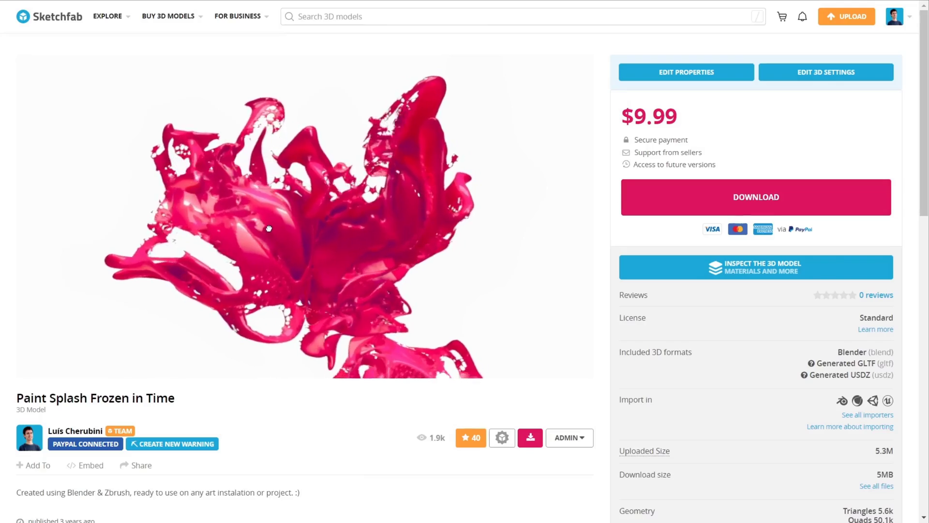
{"action": "left_click_drag", "start_coordinate": [269, 228], "coordinate": [352, 222]}
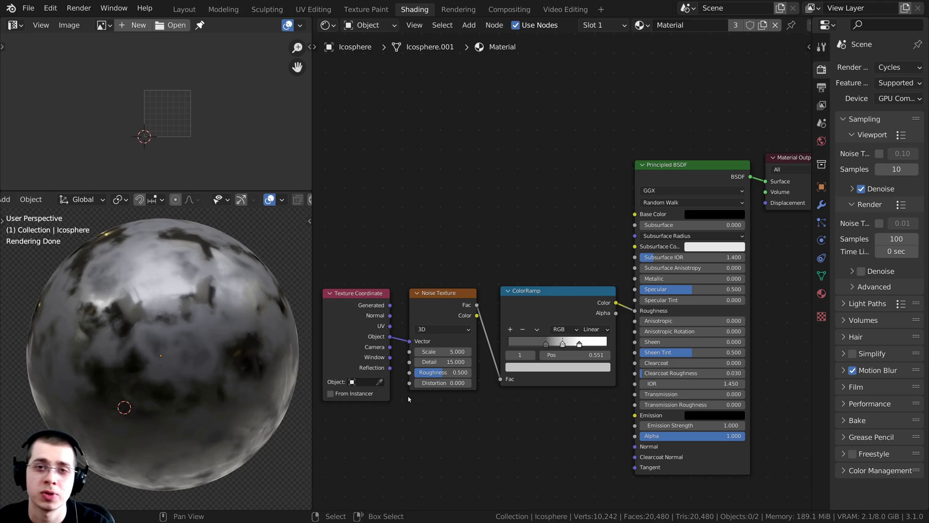
{"action": "middle_click_drag", "start_coordinate": [409, 396], "coordinate": [412, 401]}
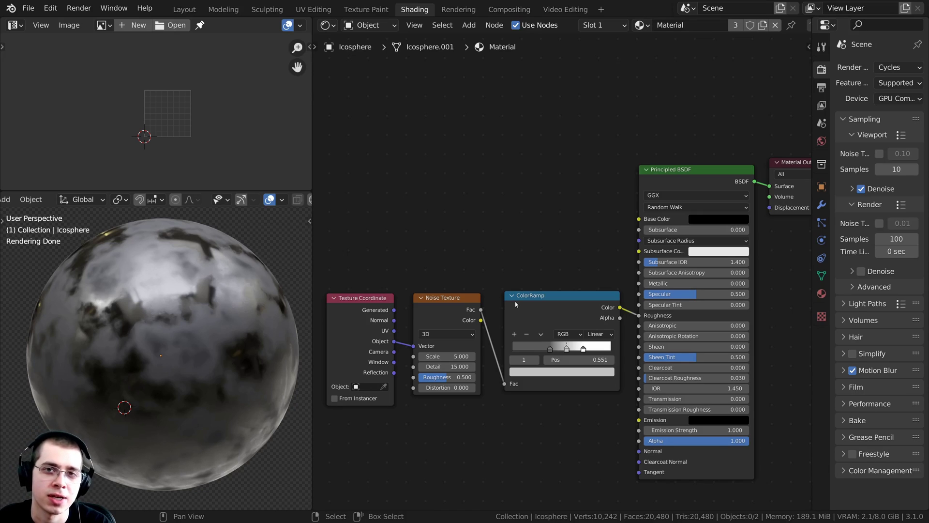
Select the sphere and examine its surface and the Noise Texture, ColorRamp and Principled BSDF nodes that drive its roughness.
{"action": "left_click", "coordinate": [201, 304]}
{"action": "mouse_move", "coordinate": [202, 303]}
{"action": "middle_mouse_down"}
{"action": "mouse_move", "coordinate": [218, 326]}
{"action": "mouse_move", "coordinate": [190, 317]}
{"action": "mouse_move", "coordinate": [202, 310]}
{"action": "middle_mouse_up"}
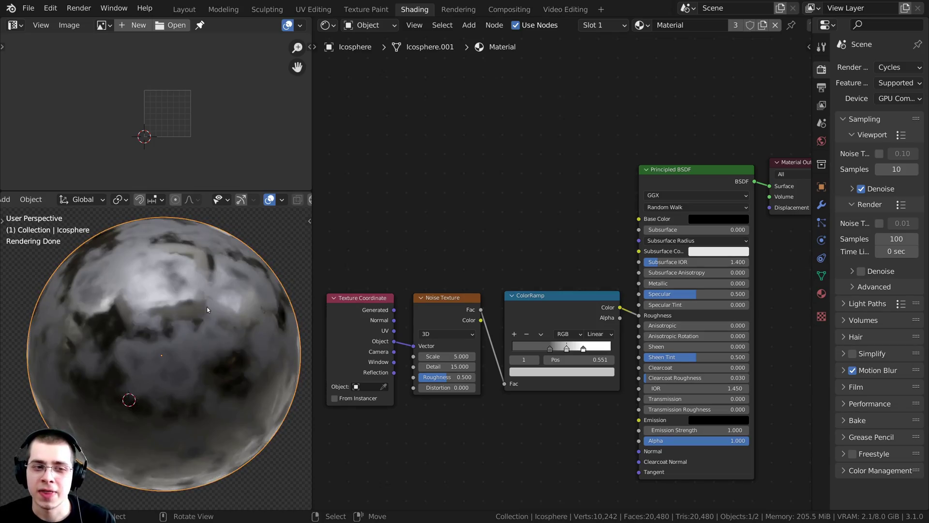
{"action": "scroll", "coordinate": [202, 310], "scroll_direction": "up", "scroll_amount": 3}
{"action": "scroll", "coordinate": [378, 356], "scroll_direction": "up", "scroll_amount": 2}
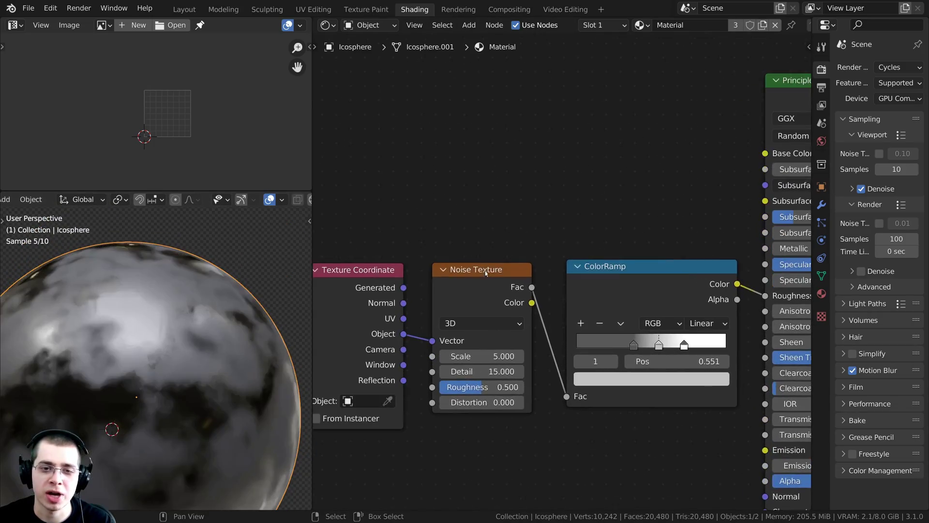
{"action": "left_click", "coordinate": [479, 275]}
{"action": "middle_click_drag", "start_coordinate": [529, 271], "coordinate": [513, 250]}
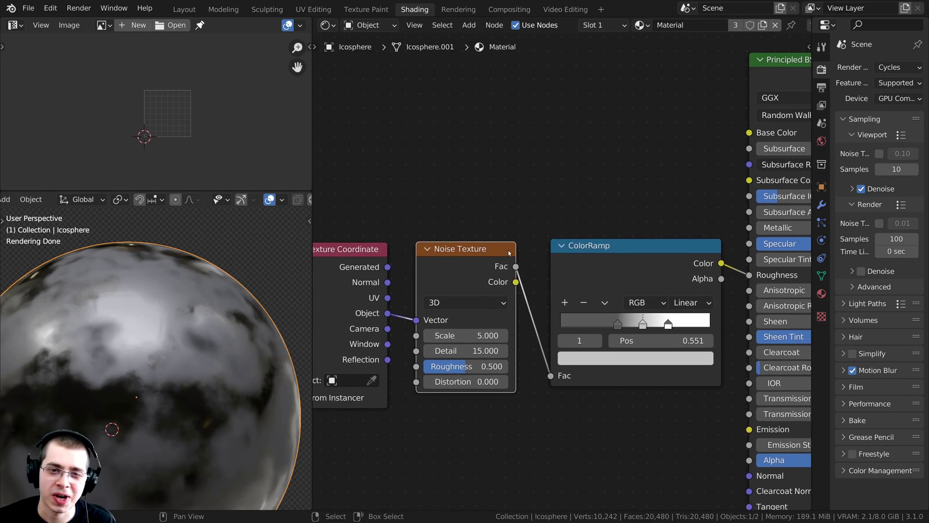
{"action": "middle_click_drag", "start_coordinate": [594, 261], "coordinate": [497, 248]}
{"action": "left_click", "coordinate": [558, 250]}
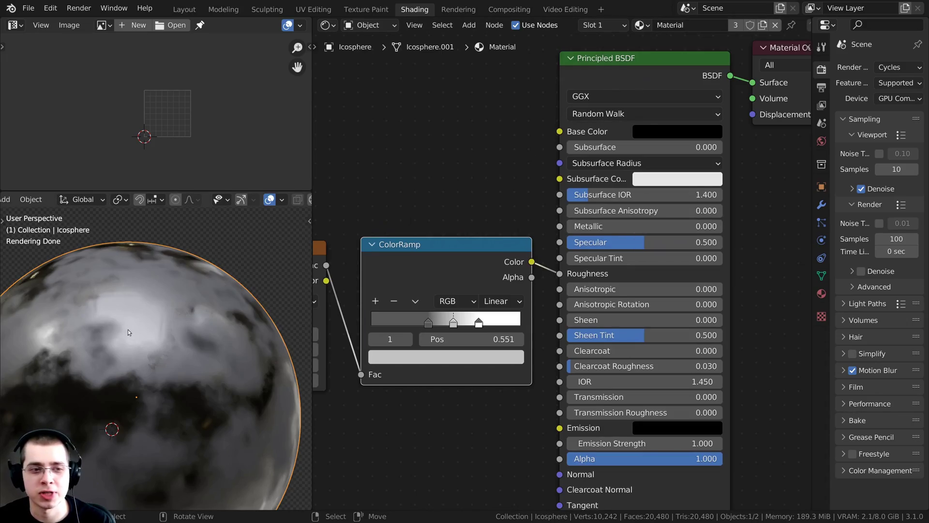
{"action": "scroll", "coordinate": [156, 342], "scroll_direction": "up", "scroll_amount": 1}
{"action": "middle_click_drag", "start_coordinate": [156, 341], "coordinate": [213, 285]}
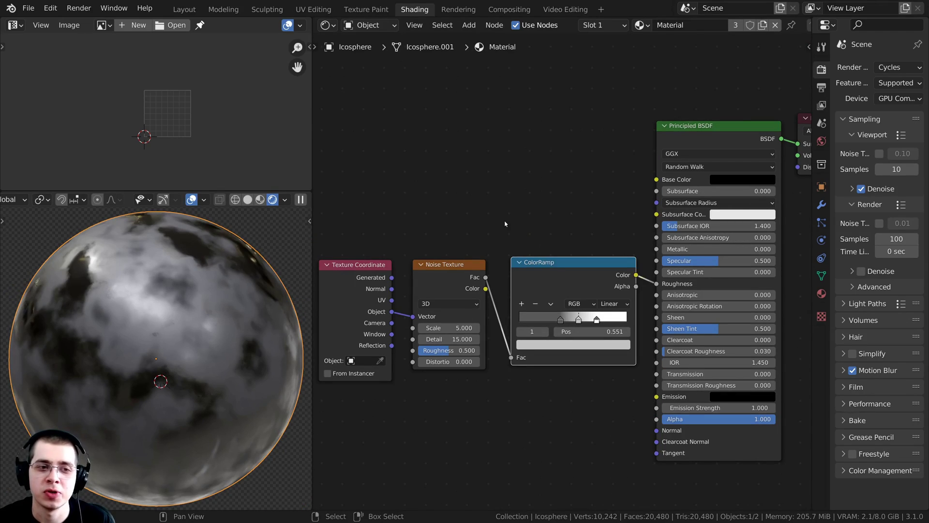
{"action": "middle_click_drag", "start_coordinate": [197, 275], "coordinate": [192, 278]}
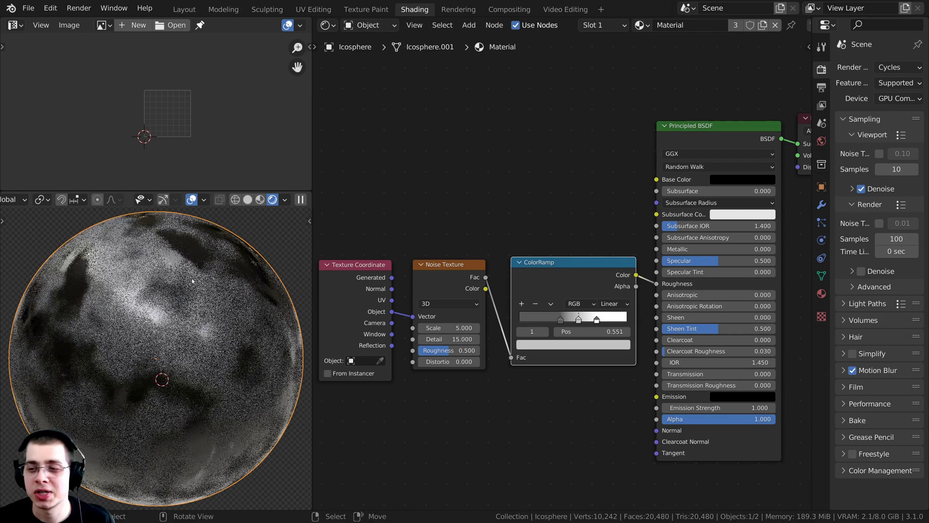
Put the sphere into Edit Mode and show its mesh in the UV Editor.
{"action": "key", "text": "Tab"}
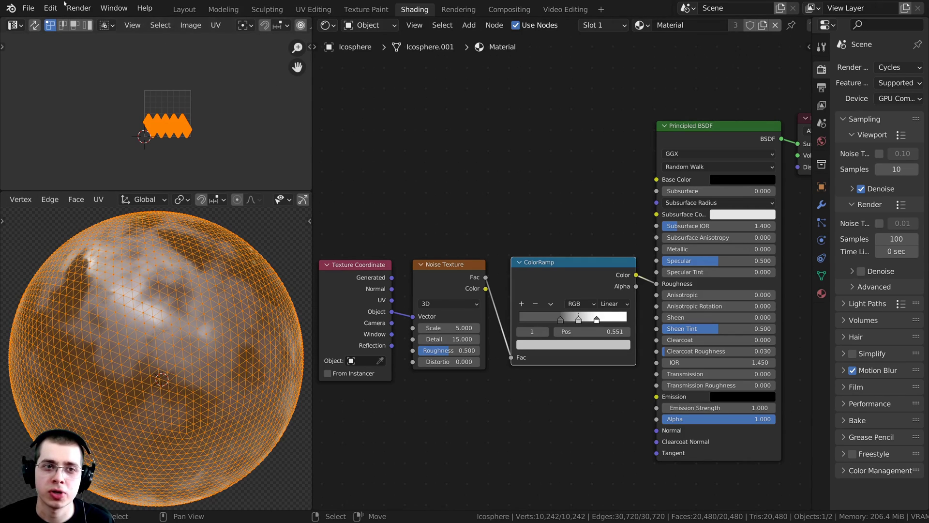
{"action": "left_click", "coordinate": [14, 24]}
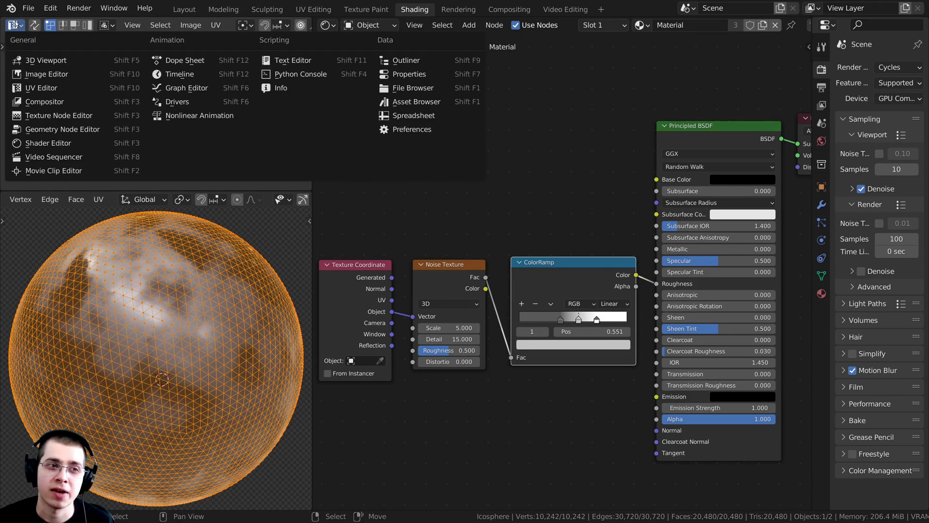
{"action": "left_click", "coordinate": [41, 88]}
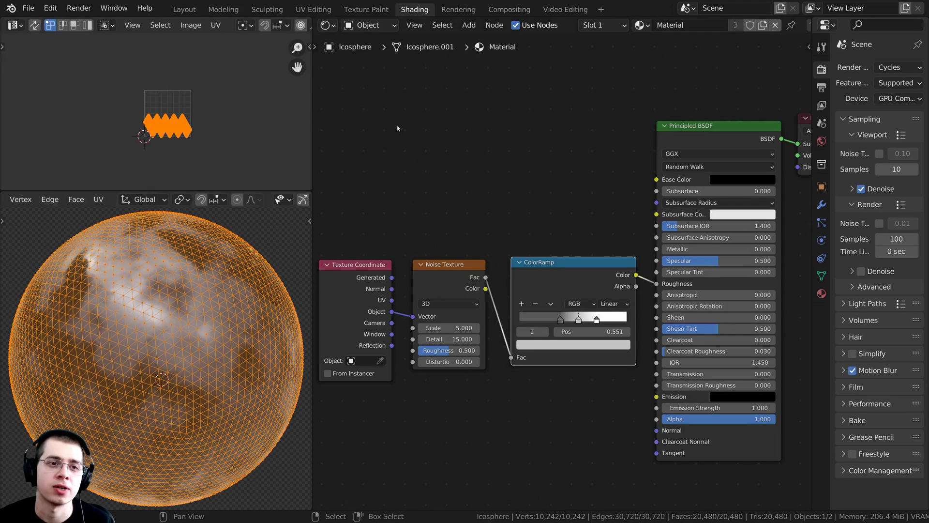
Unwrap the whole sphere with Smart UV Project using an island margin of 0.001 and check the gaps between the UV islands.
{"action": "middle_click_drag", "start_coordinate": [170, 304], "coordinate": [165, 262]}
{"action": "key", "text": "u"}
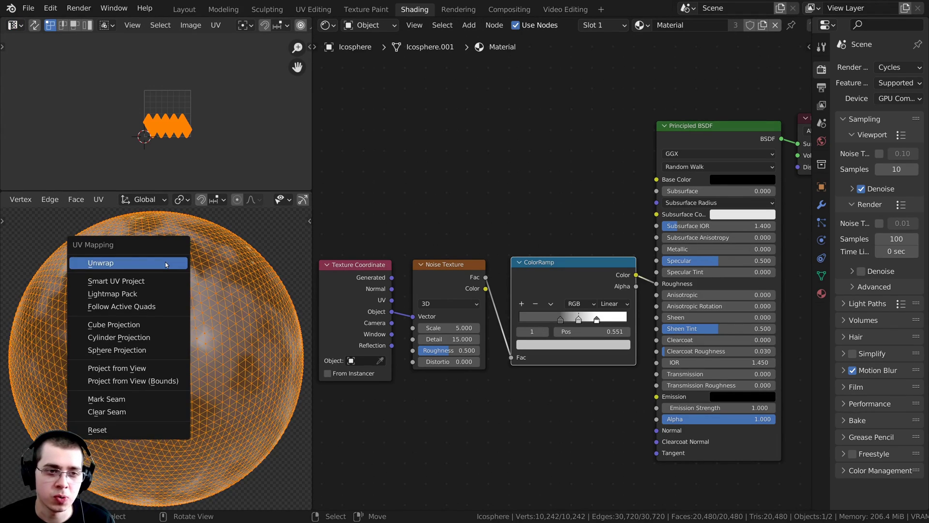
{"action": "left_click", "coordinate": [108, 282]}
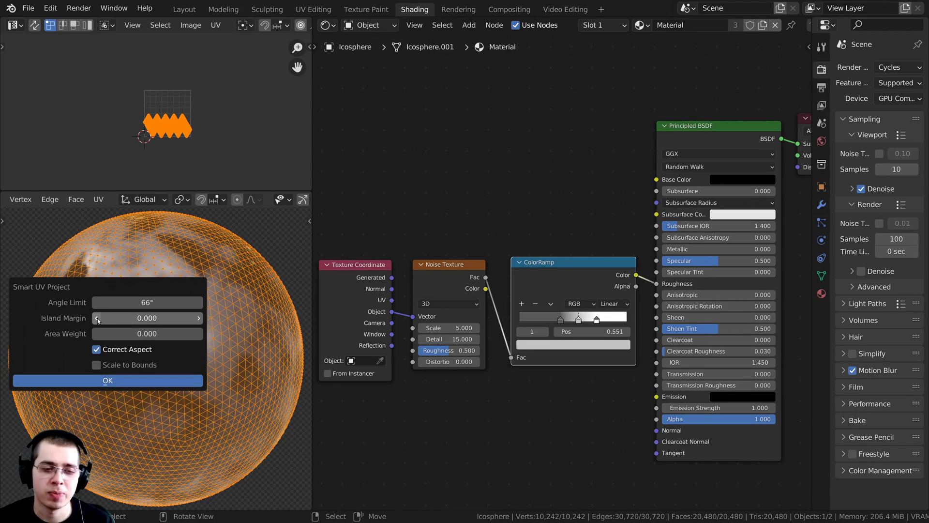
{"action": "left_click", "coordinate": [154, 319]}
{"action": "type", "text": "0.0"}
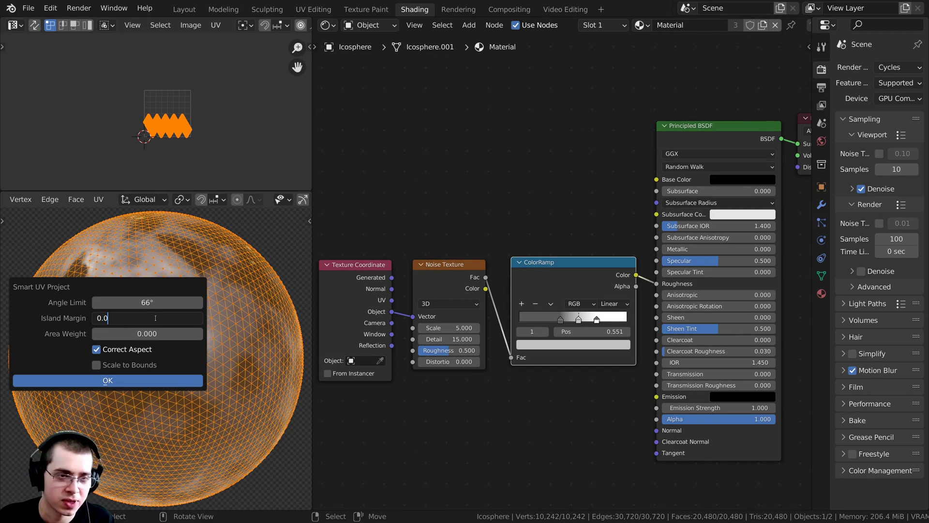
{"action": "type", "text": "01"}
{"action": "key", "text": "Return"}
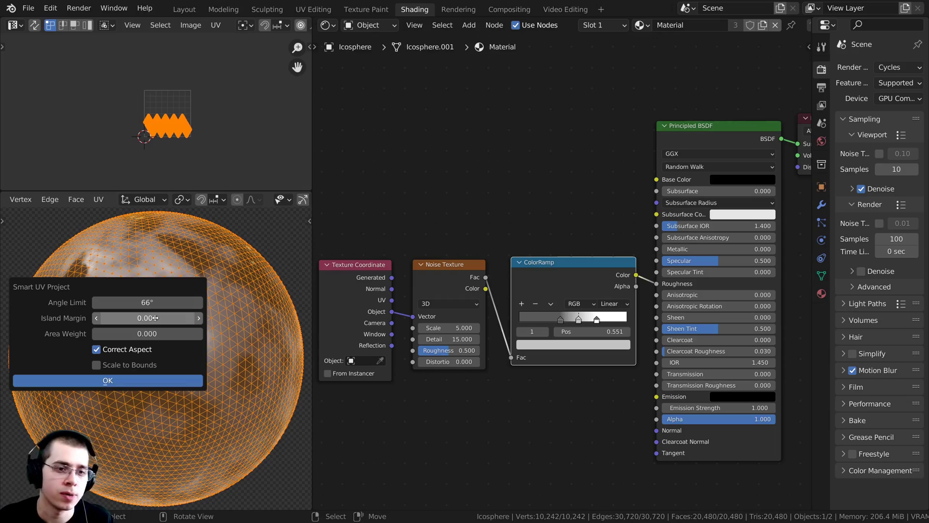
{"action": "left_click", "coordinate": [122, 379]}
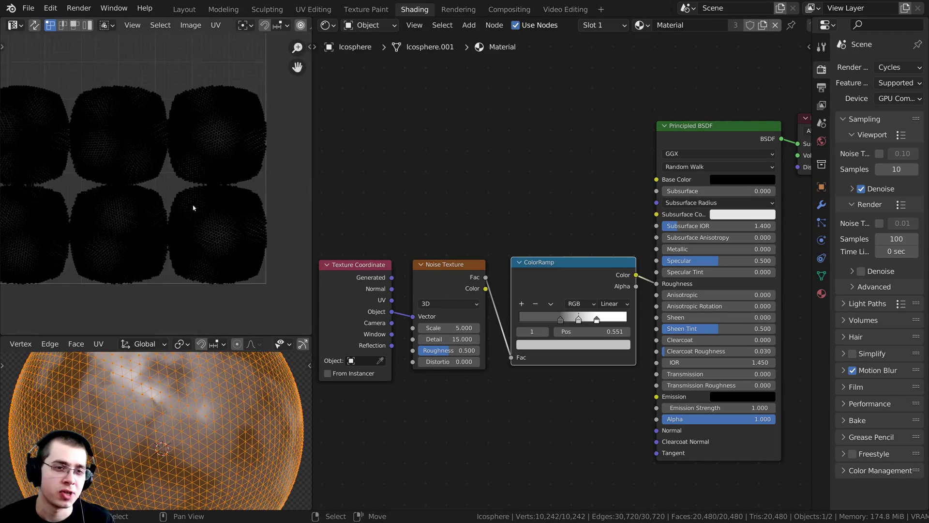
{"action": "scroll", "coordinate": [159, 191], "scroll_direction": "up", "scroll_amount": 8}
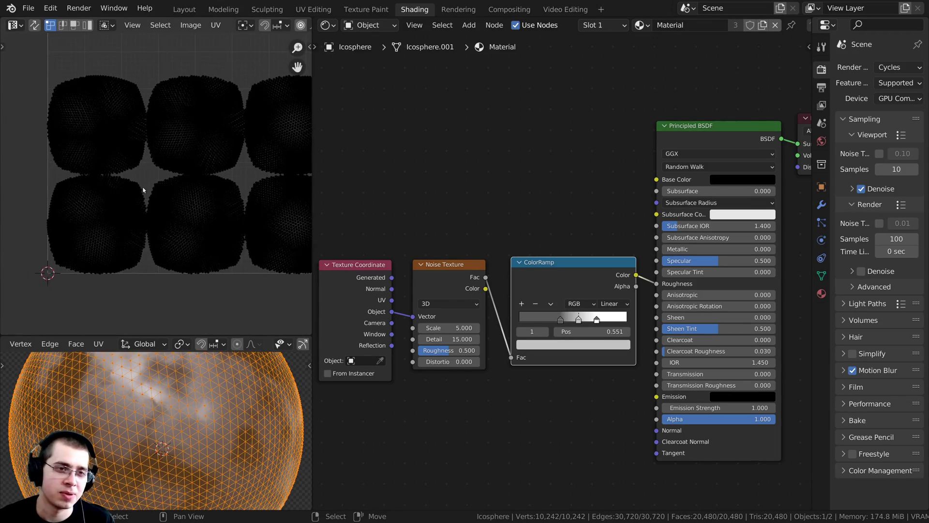
{"action": "scroll", "coordinate": [138, 190], "scroll_direction": "up", "scroll_amount": 3}
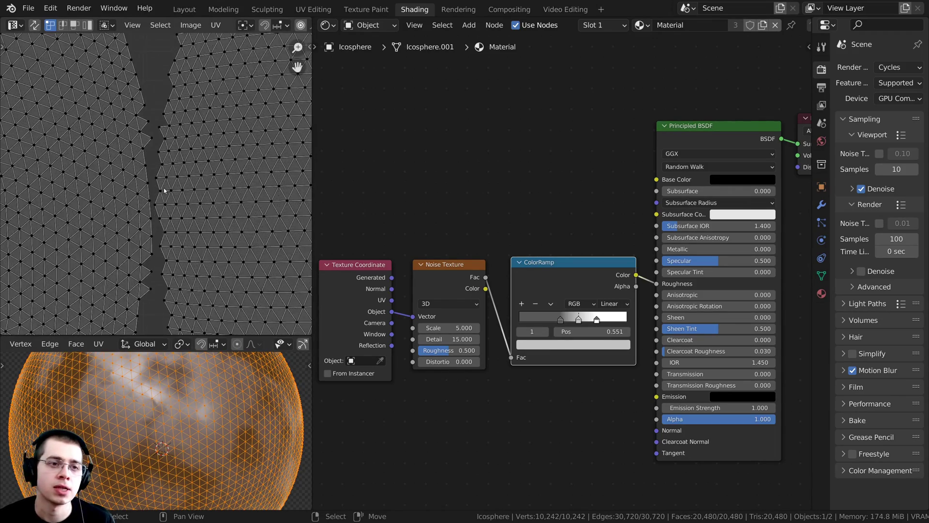
{"action": "scroll", "coordinate": [222, 232], "scroll_direction": "down", "scroll_amount": 5}
{"action": "scroll", "coordinate": [222, 233], "scroll_direction": "down", "scroll_amount": 4}
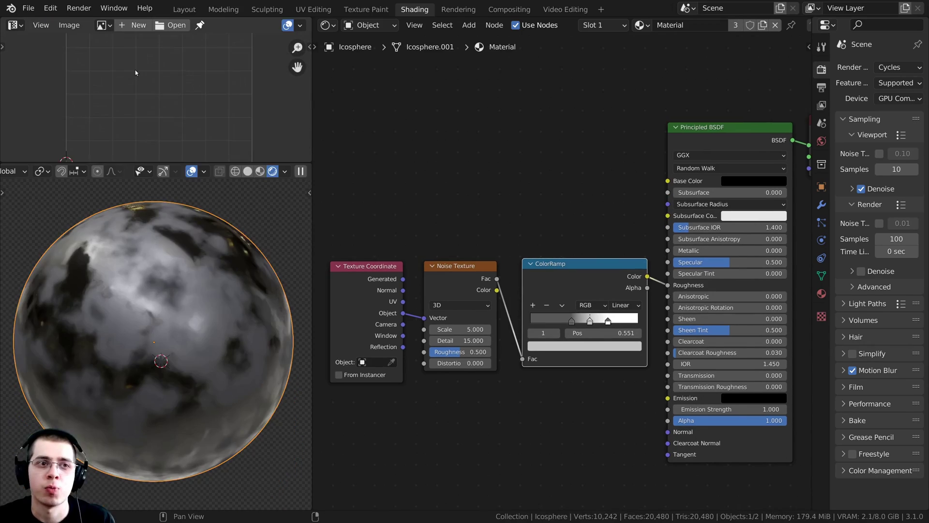
Return the sphere to Object Mode and set the node area to the Shader Editor.
{"action": "middle_click_drag", "start_coordinate": [135, 70], "coordinate": [134, 68]}
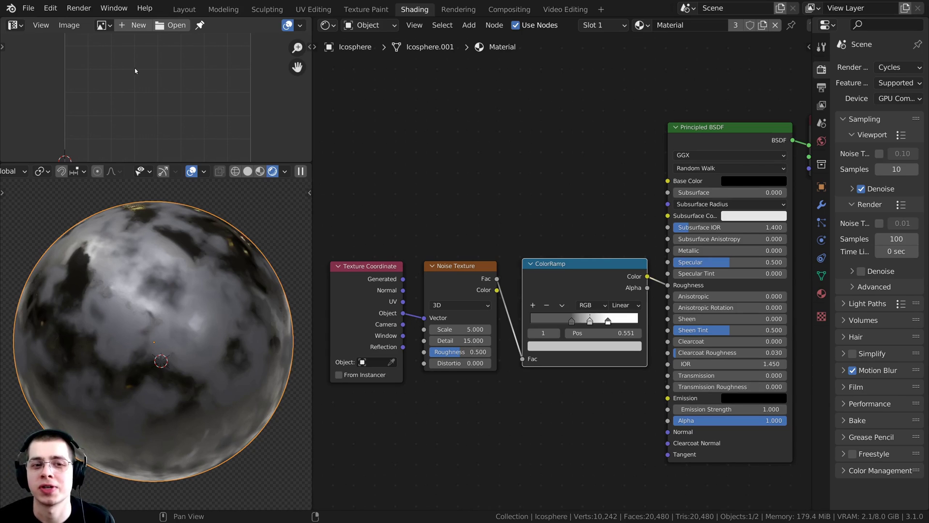
{"action": "scroll", "coordinate": [454, 141], "scroll_direction": "down", "scroll_amount": 1}
{"action": "middle_click_drag", "start_coordinate": [439, 224], "coordinate": [434, 231]}
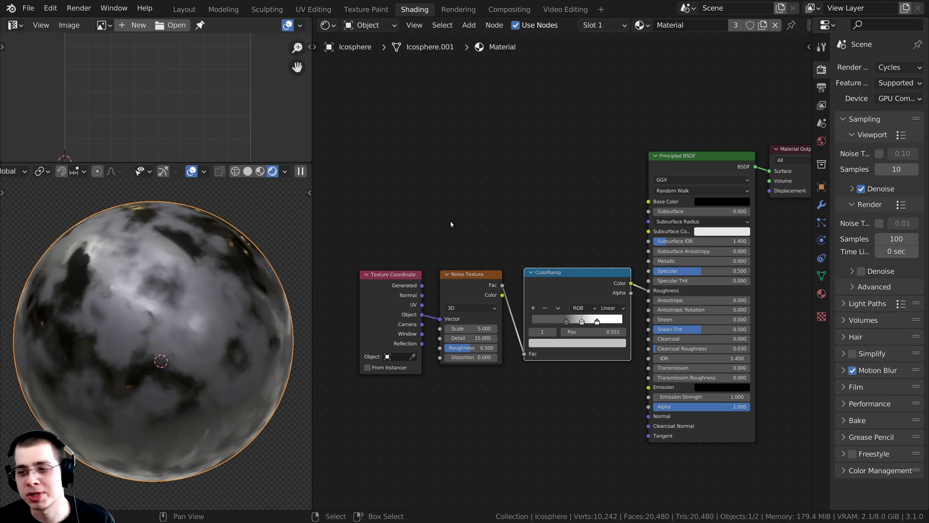
{"action": "left_click", "coordinate": [326, 27]}
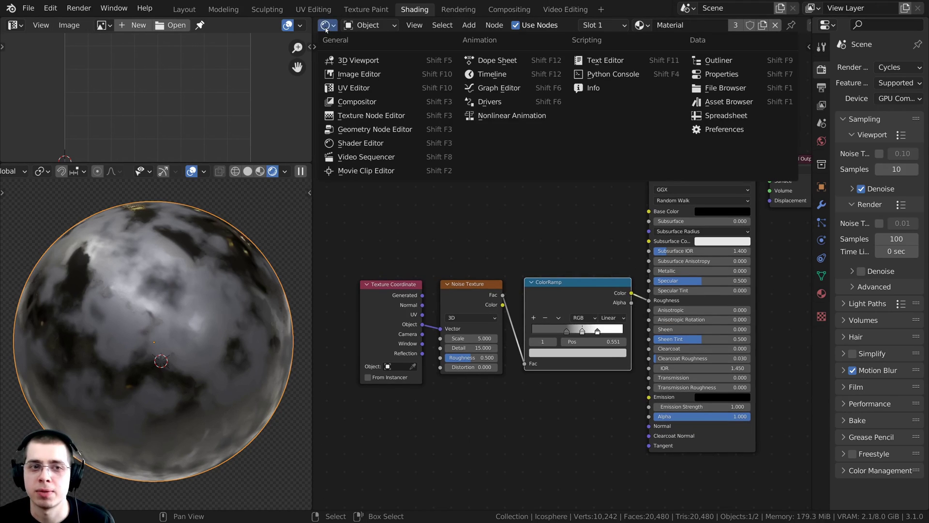
{"action": "left_click", "coordinate": [359, 141]}
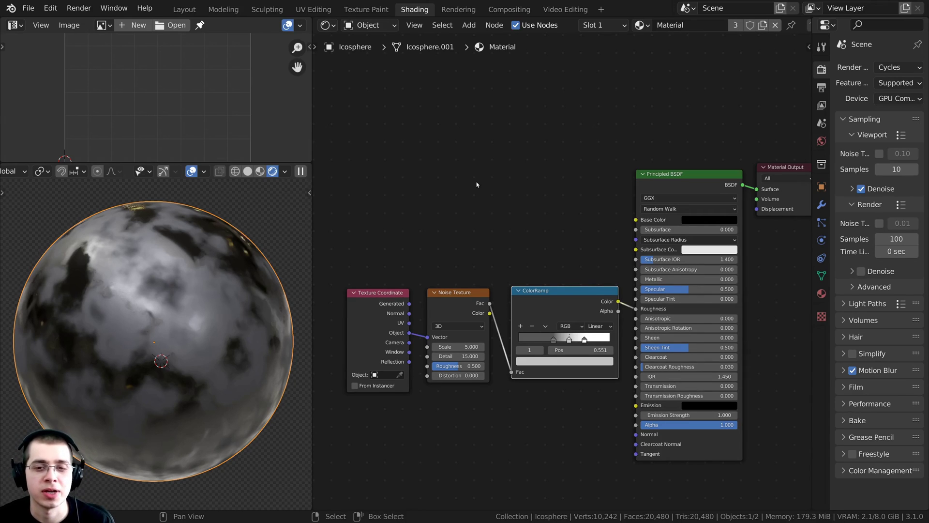
Add an Image Texture node to the sphere's material, placed unconnected above the Noise Texture and ColorRamp nodes.
{"action": "middle_click_drag", "start_coordinate": [477, 181], "coordinate": [472, 187]}
{"action": "scroll", "coordinate": [472, 187], "scroll_direction": "up", "scroll_amount": 1}
{"action": "key", "text": "shift+a"}
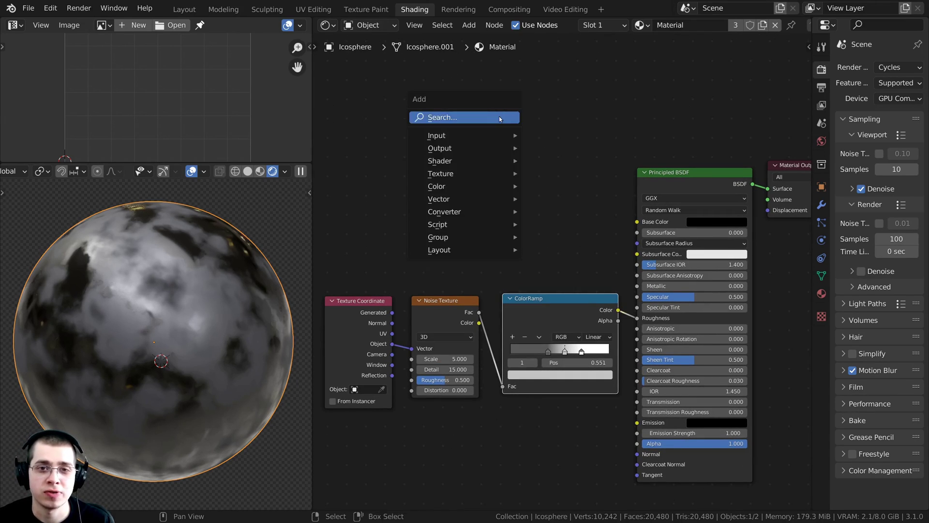
{"action": "left_click", "coordinate": [453, 118]}
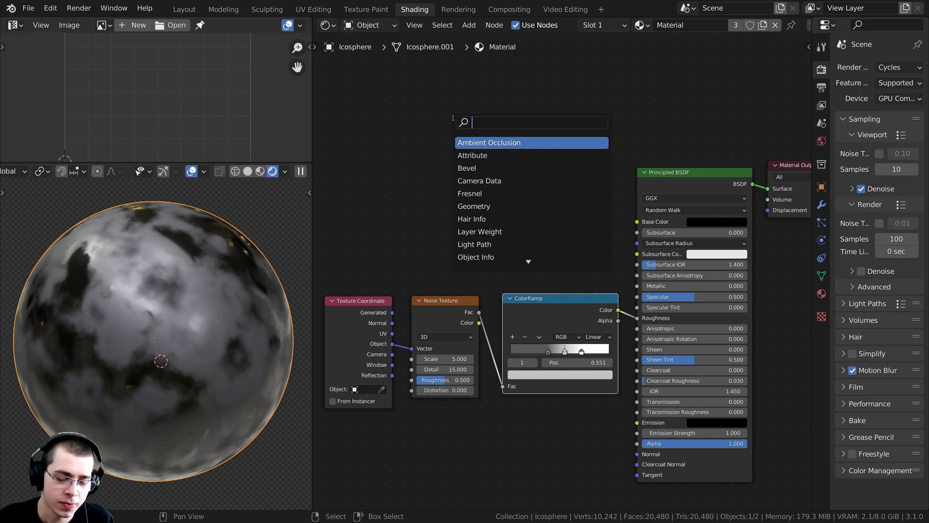
{"action": "type", "text": "im"}
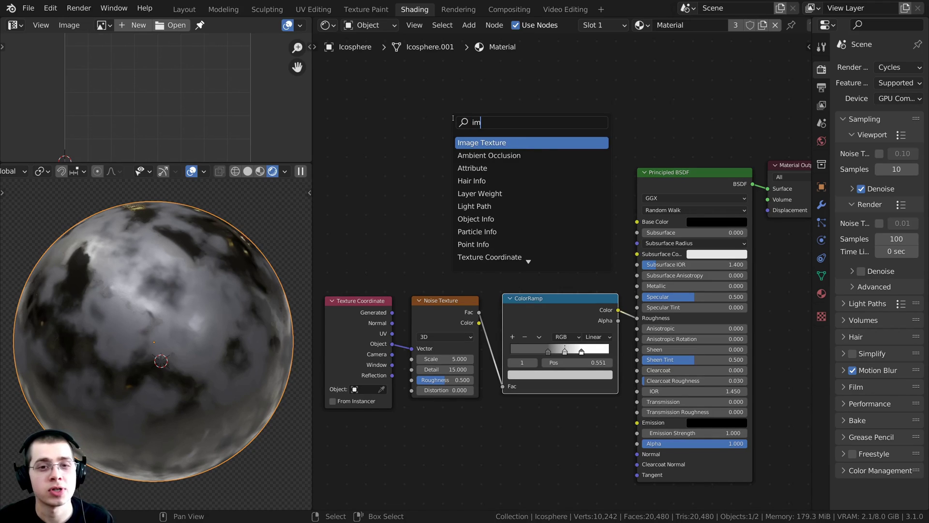
{"action": "left_click", "coordinate": [483, 142]}
{"action": "left_click", "coordinate": [479, 172]}
{"action": "scroll", "coordinate": [479, 171], "scroll_direction": "up", "scroll_amount": 2}
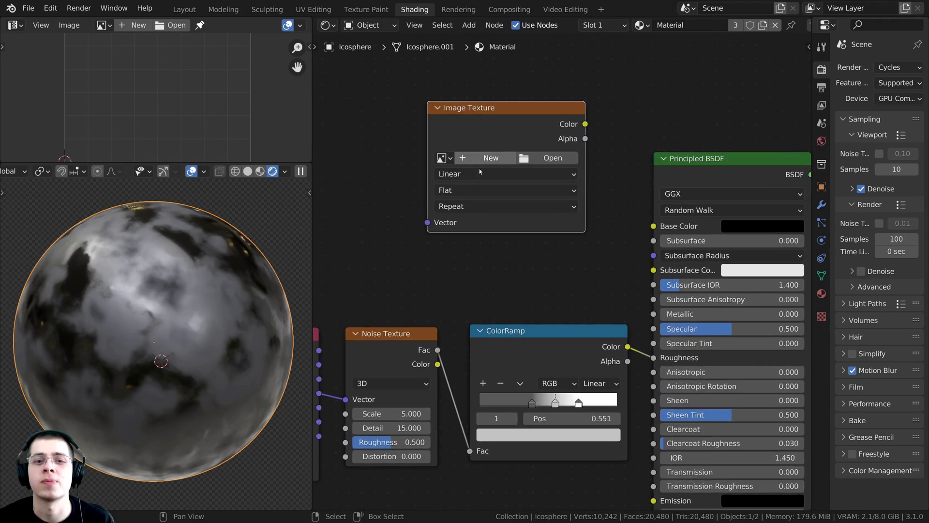
{"action": "scroll", "coordinate": [480, 171], "scroll_direction": "up", "scroll_amount": 1}
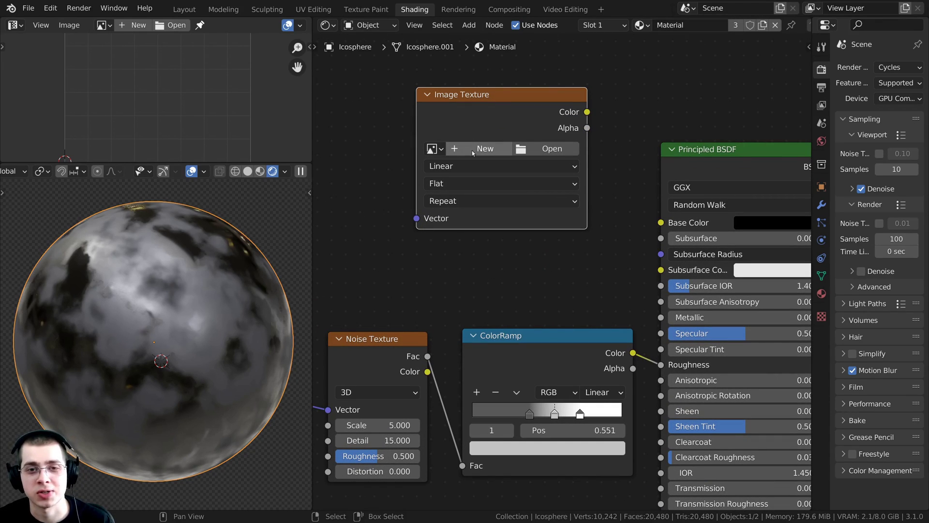
Create a new 4096 x 4096 px image named "Sphere Roughness" in the Image Texture node.
{"action": "left_click", "coordinate": [471, 150]}
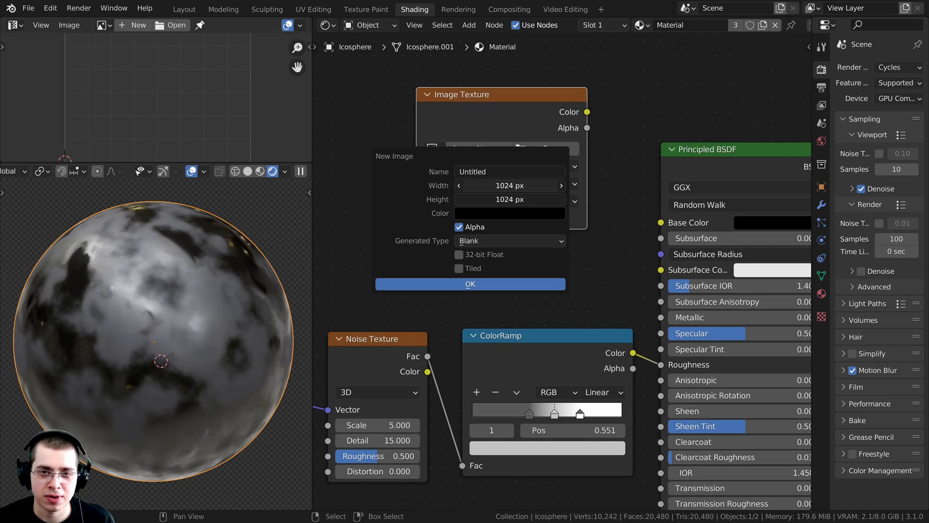
{"action": "left_click", "coordinate": [482, 186]}
{"action": "key", "text": "BackSpace"}
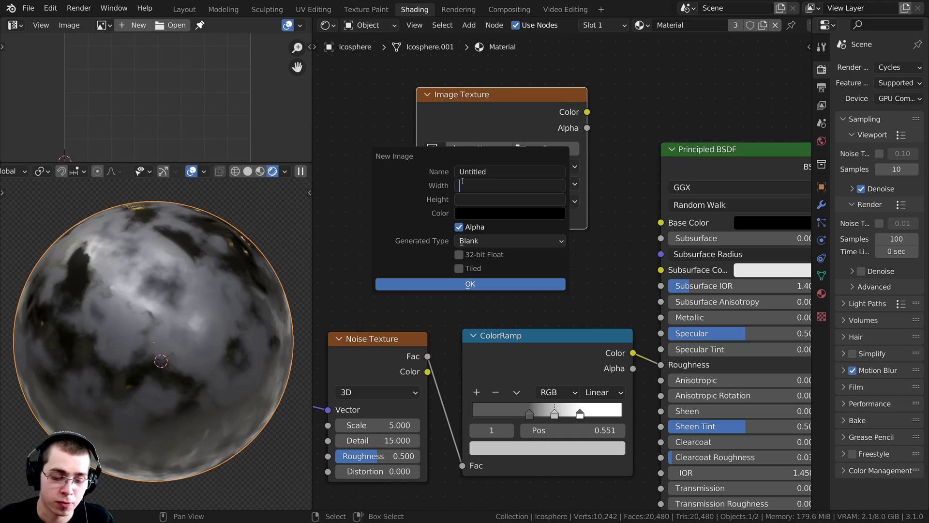
{"action": "type", "text": "4096"}
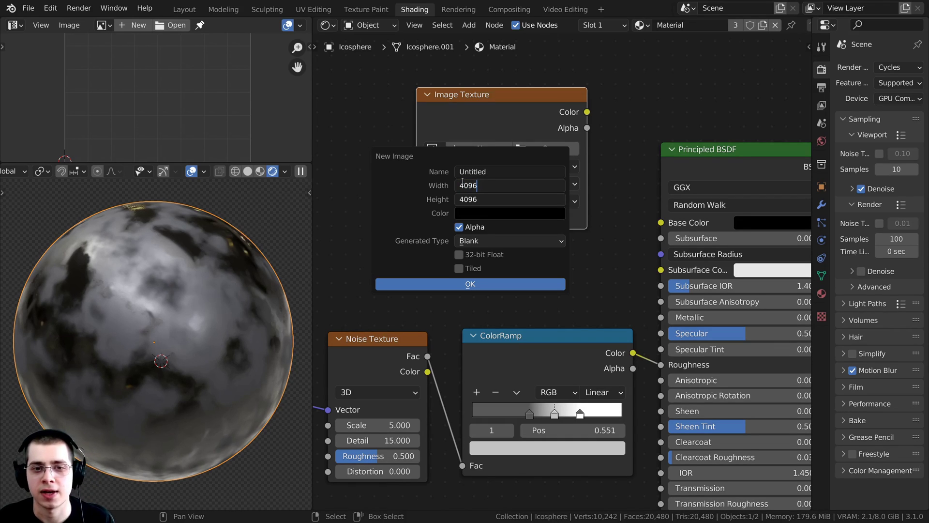
{"action": "key", "text": "Return"}
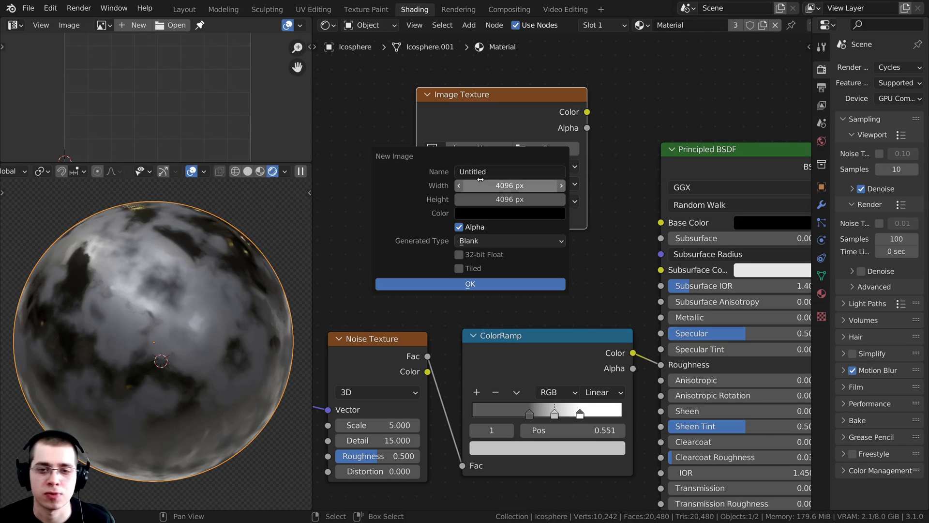
{"action": "double_click", "coordinate": [504, 172]}
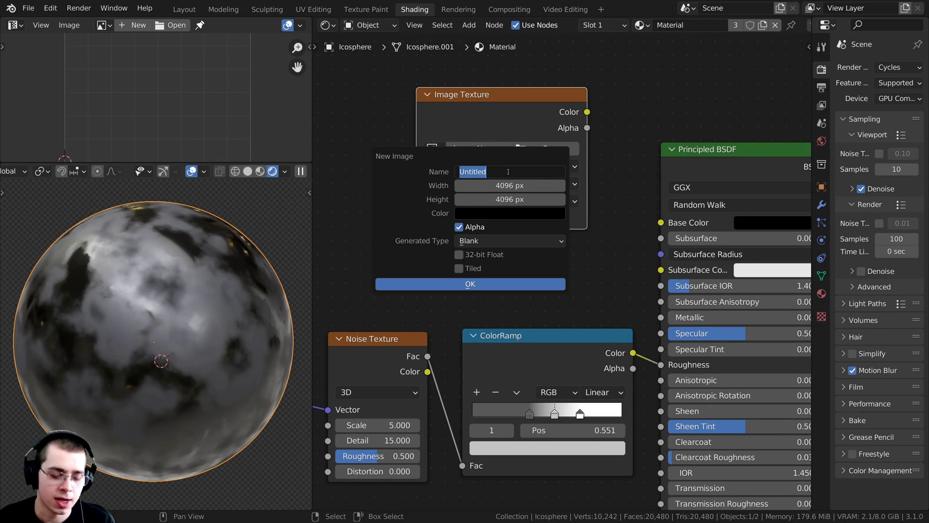
{"action": "type", "text": "Sphere Roughness"}
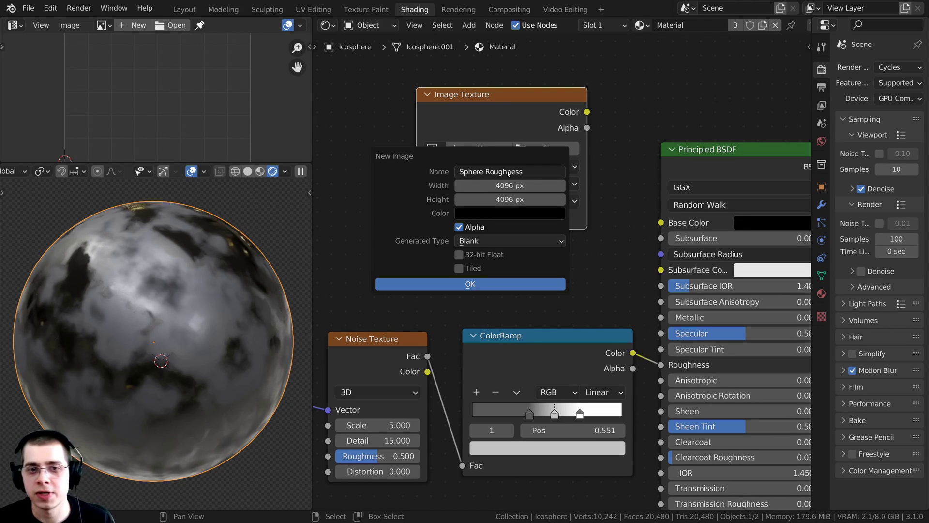
{"action": "key", "text": "Return"}
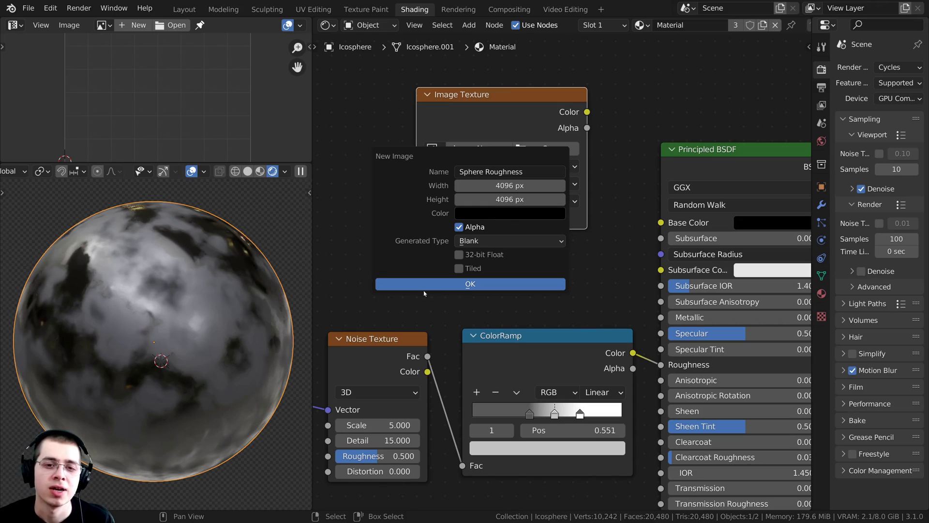
{"action": "left_click", "coordinate": [470, 284]}
Enlarge the image editor area above the 3D viewport.
{"action": "scroll", "coordinate": [508, 158], "scroll_direction": "down", "scroll_amount": 1}
{"action": "mouse_move", "coordinate": [508, 158]}
{"action": "left_mouse_down"}
{"action": "mouse_move", "coordinate": [556, 111]}
{"action": "mouse_move", "coordinate": [511, 150]}
{"action": "mouse_move", "coordinate": [508, 140]}
{"action": "left_mouse_up"}
{"action": "left_click_drag", "start_coordinate": [225, 163], "coordinate": [225, 214]}
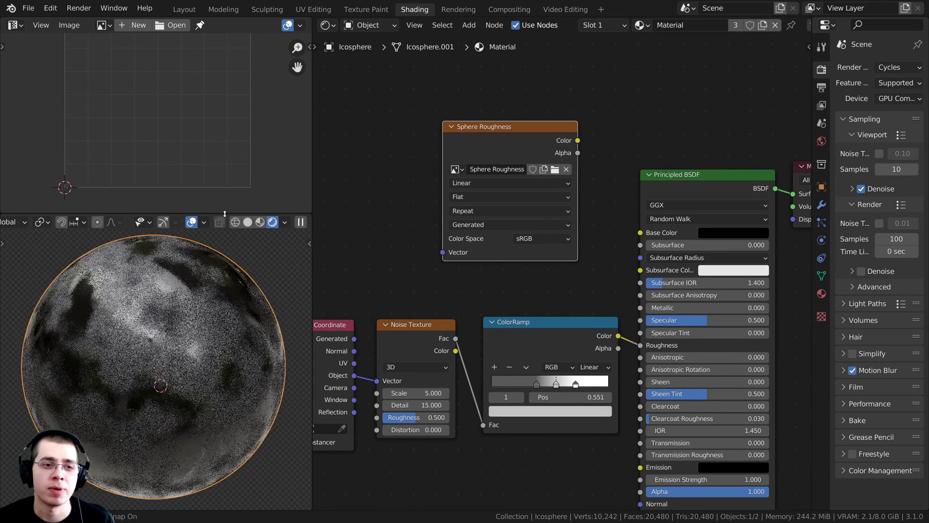
Display the Sphere Roughness image in the image editor, enlarge its area slightly, and fit the image and sphere in view.
{"action": "left_click", "coordinate": [102, 25]}
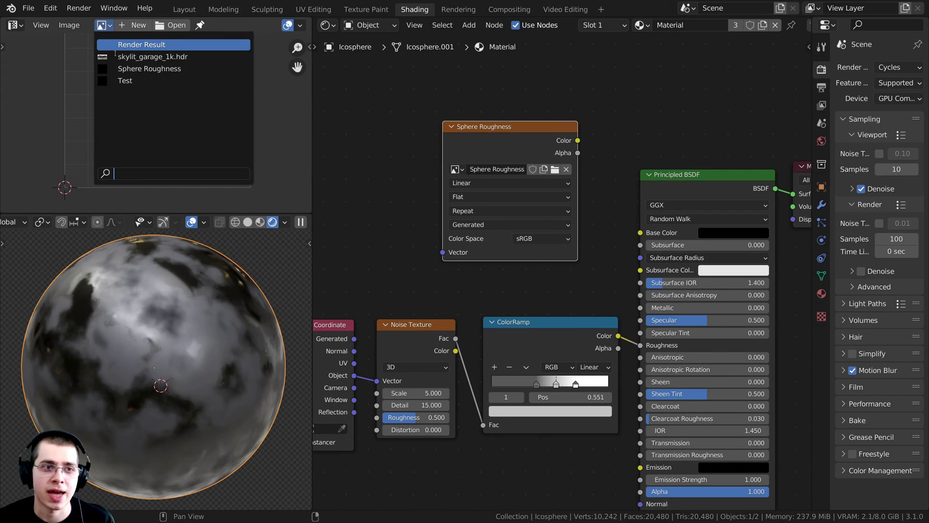
{"action": "left_click", "coordinate": [142, 69]}
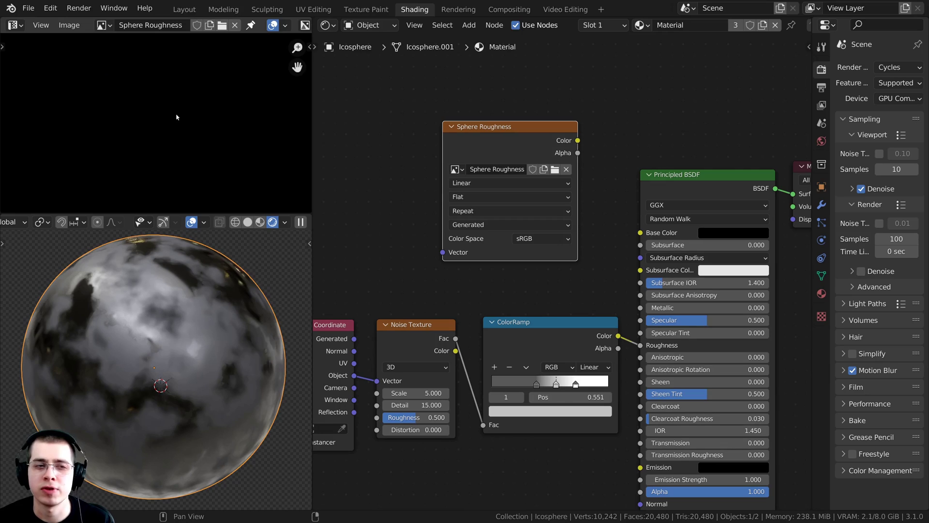
{"action": "left_click_drag", "start_coordinate": [201, 211], "coordinate": [202, 224]}
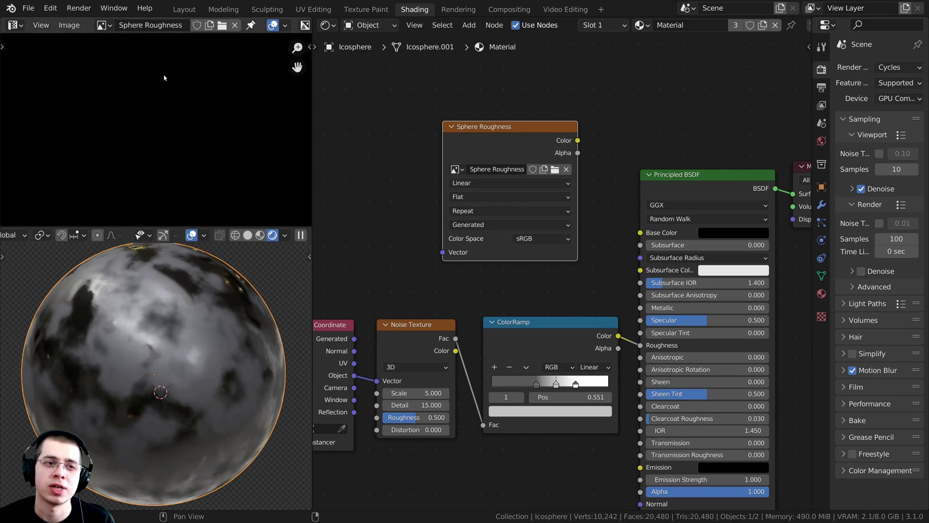
{"action": "scroll", "coordinate": [226, 119], "scroll_direction": "down", "scroll_amount": 2}
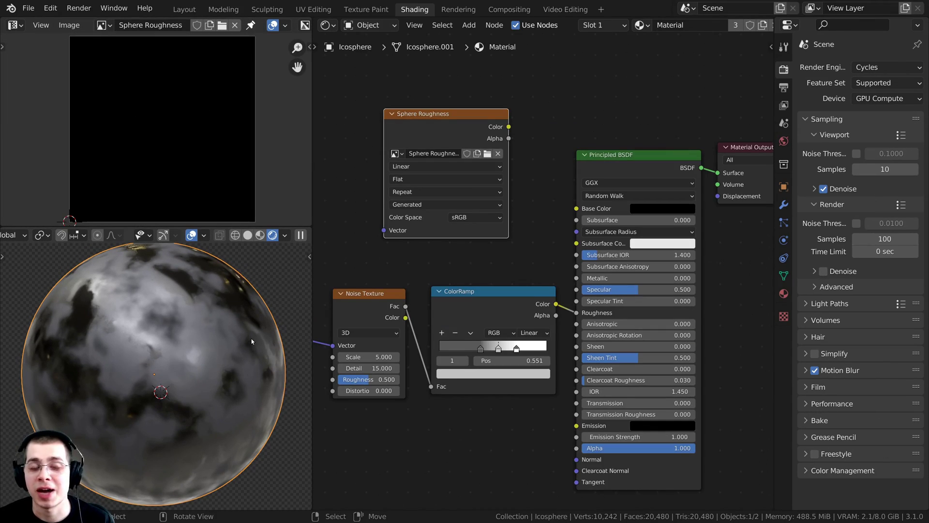
{"action": "scroll", "coordinate": [251, 341], "scroll_direction": "down", "scroll_amount": 1}
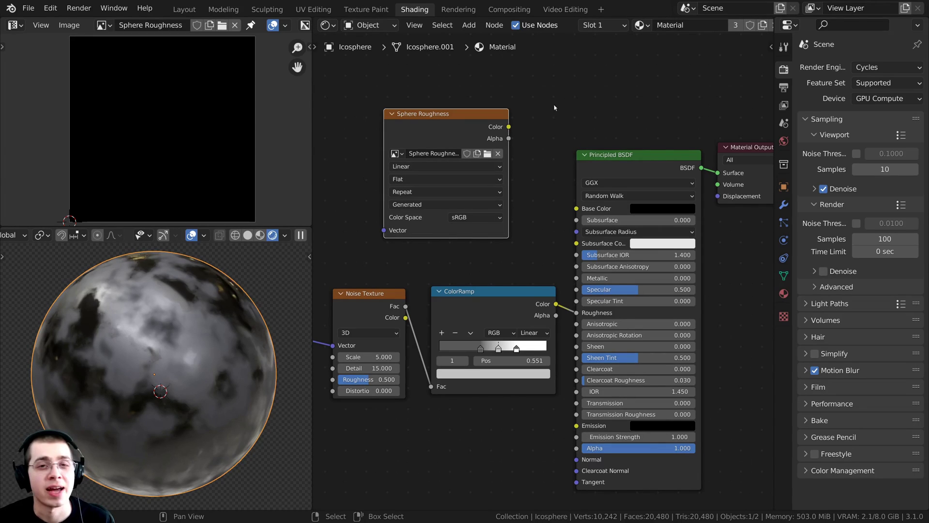
Examine the render engine setting and its available options in the render properties.
{"action": "left_click", "coordinate": [865, 68]}
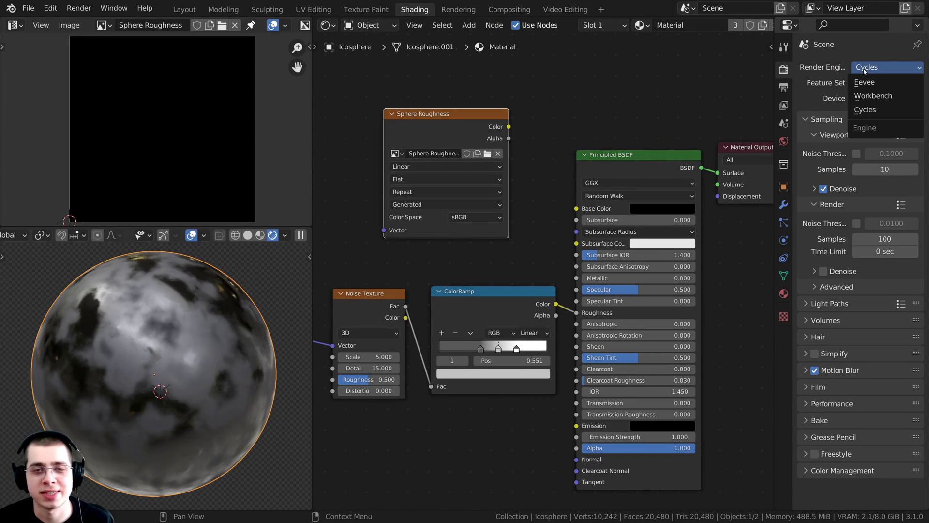
{"action": "left_click", "coordinate": [865, 69]}
{"action": "left_click", "coordinate": [865, 69]}
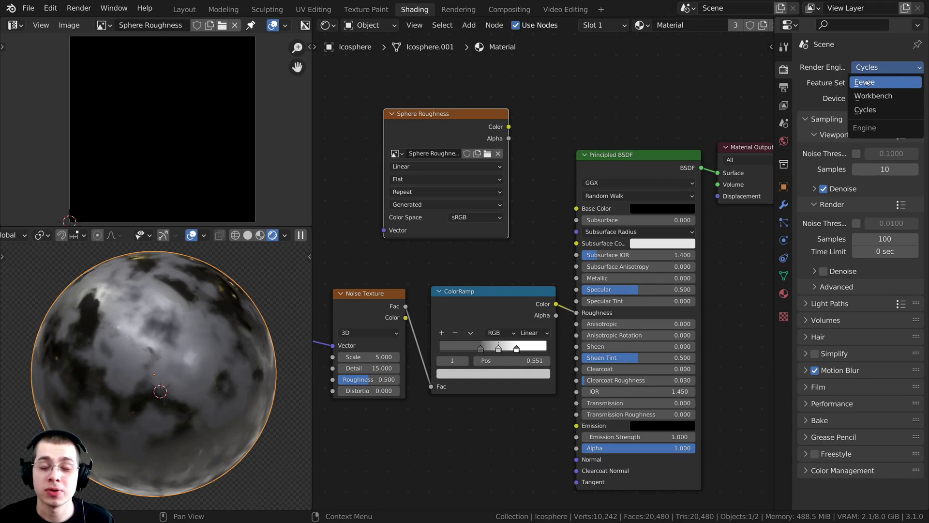
{"action": "left_click", "coordinate": [871, 69]}
{"action": "left_click", "coordinate": [871, 69]}
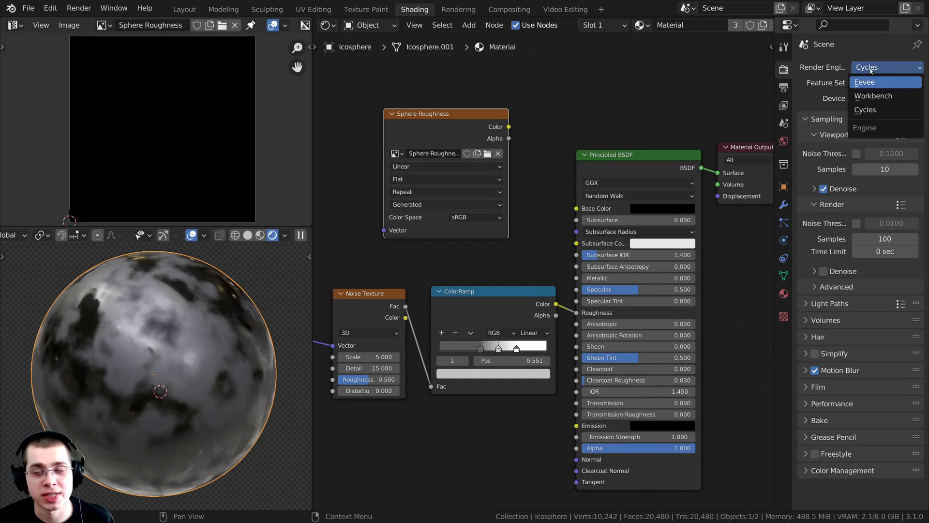
{"action": "left_click", "coordinate": [870, 70]}
{"action": "left_click", "coordinate": [870, 71]}
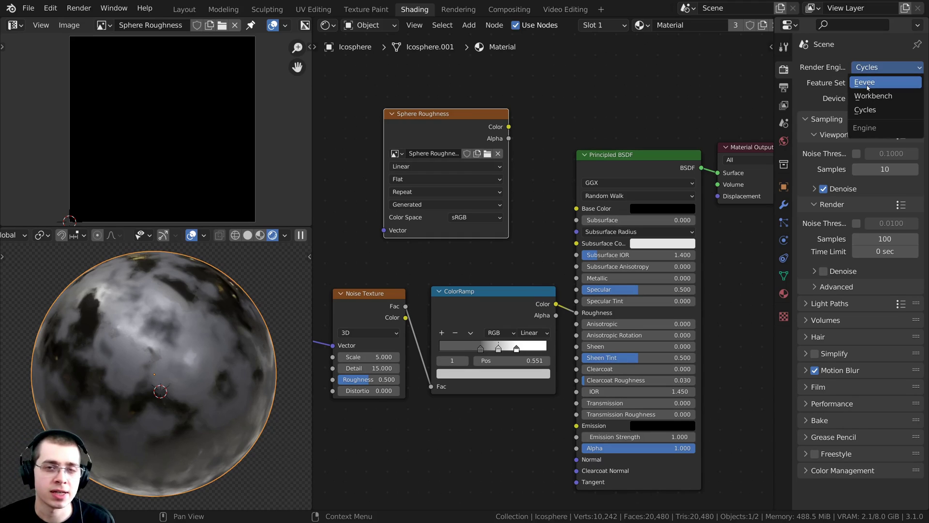
{"action": "left_click", "coordinate": [868, 70]}
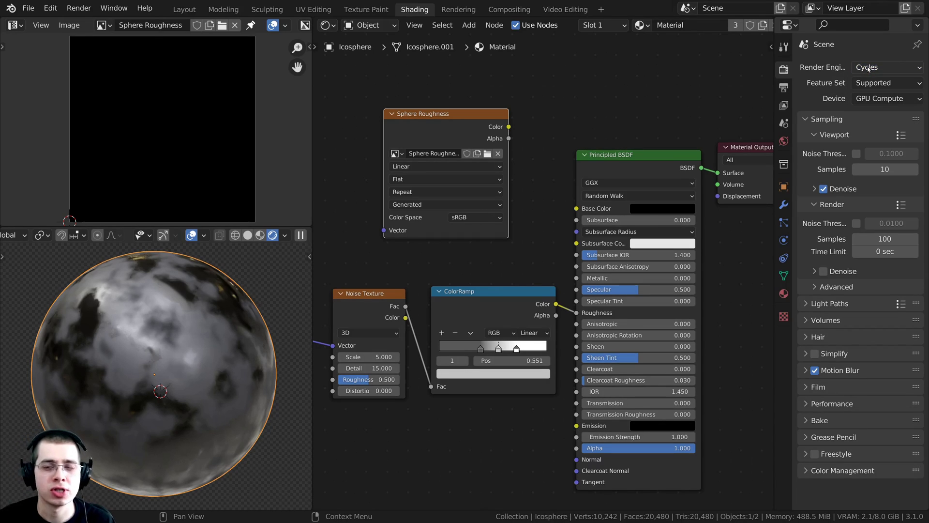
{"action": "left_click", "coordinate": [868, 68]}
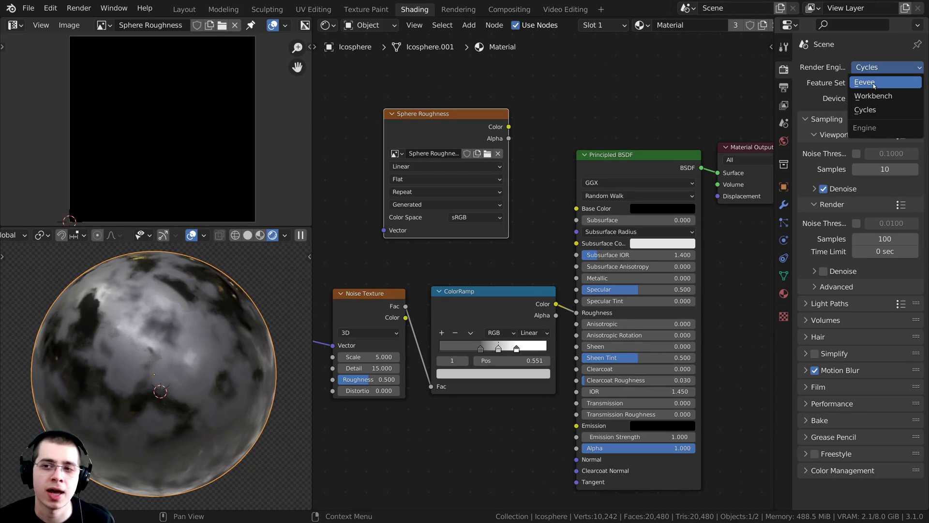
{"action": "left_click", "coordinate": [868, 69]}
{"action": "left_click", "coordinate": [868, 68]}
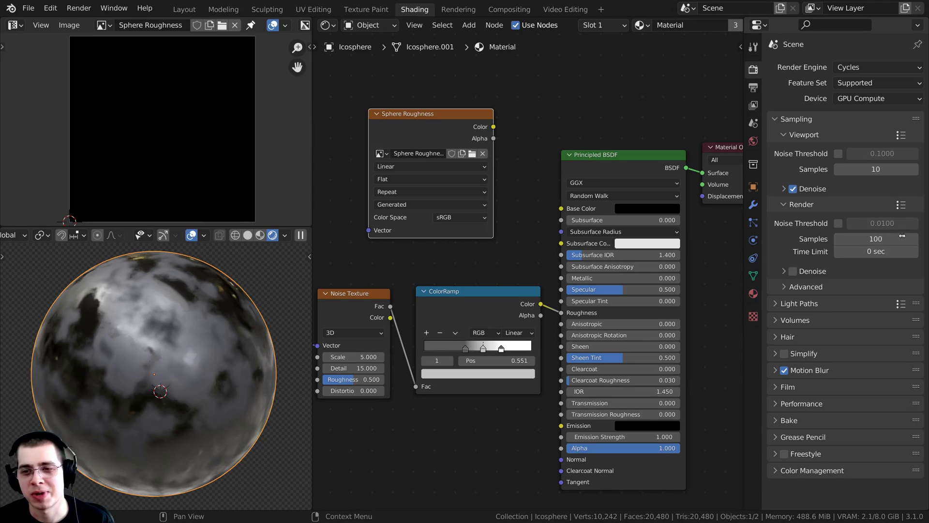
Set the render samples to 10.
{"action": "left_click", "coordinate": [889, 240]}
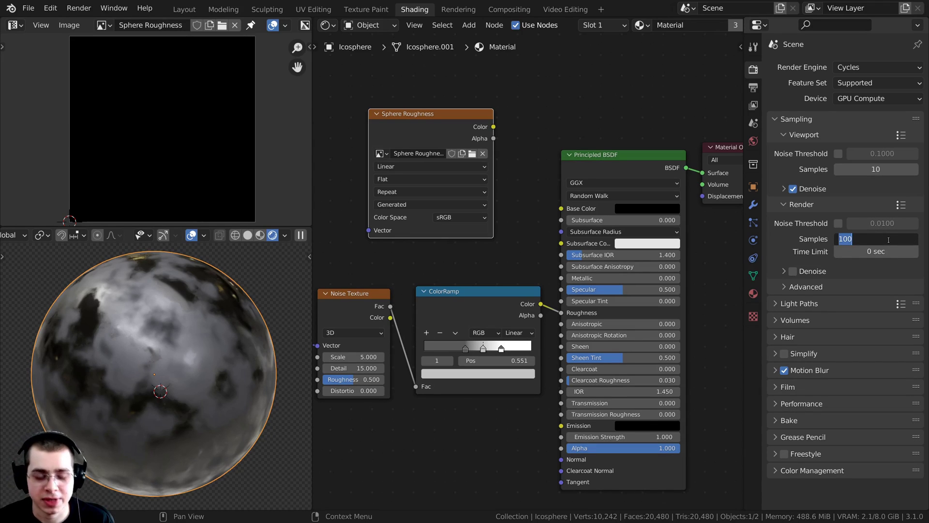
{"action": "type", "text": "10"}
{"action": "key", "text": "Return"}
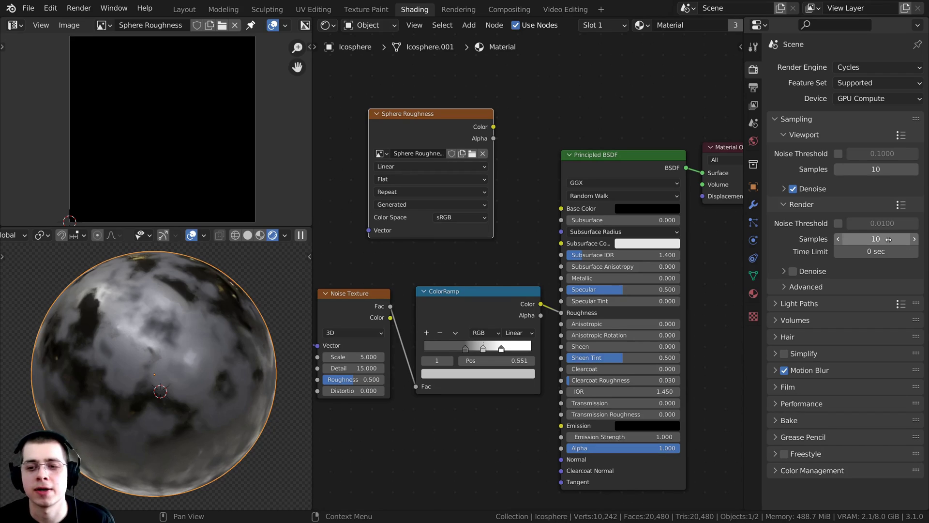
Expand the Bake settings and set the bake type to Roughness.
{"action": "left_click", "coordinate": [776, 421]}
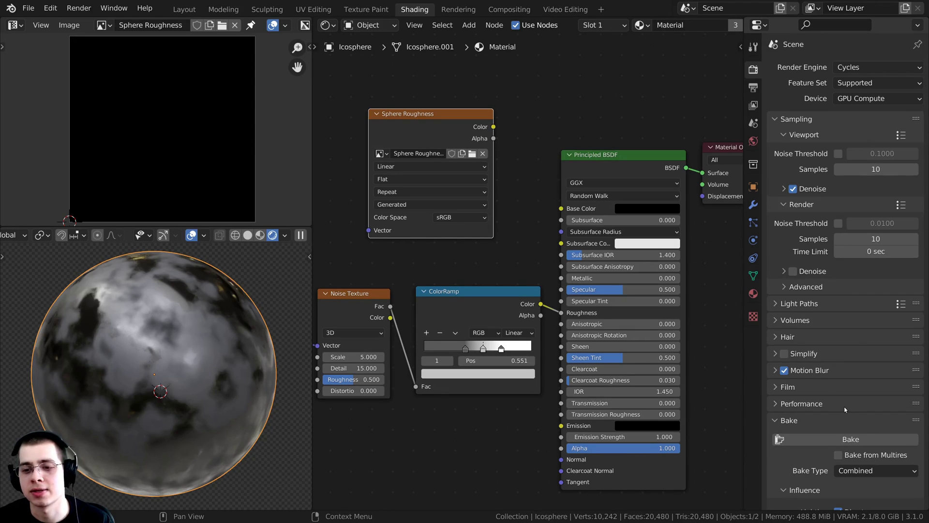
{"action": "scroll", "coordinate": [846, 409], "scroll_direction": "down", "scroll_amount": 10}
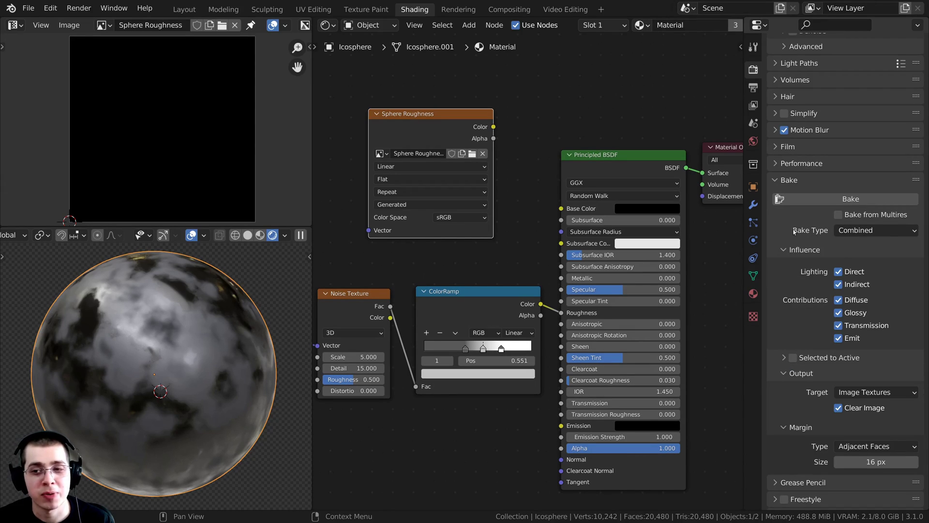
{"action": "left_click", "coordinate": [846, 231]}
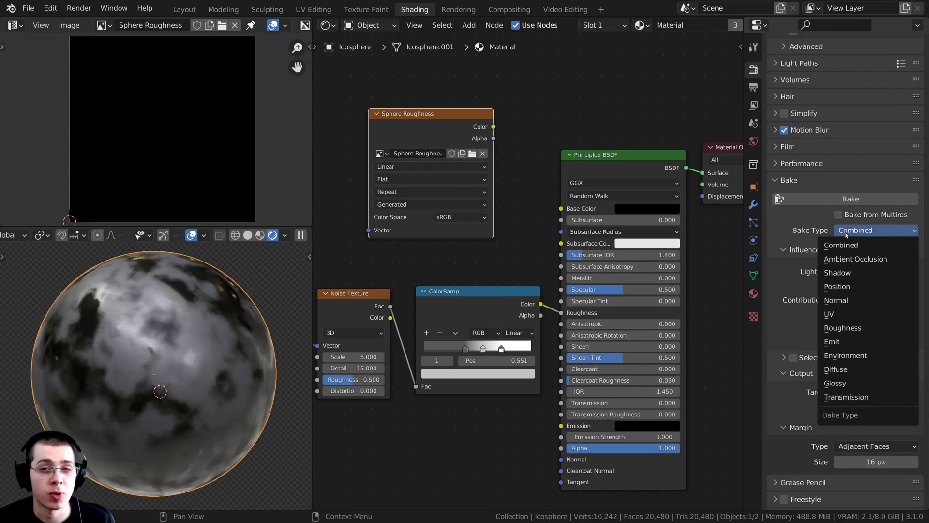
{"action": "left_click", "coordinate": [856, 328]}
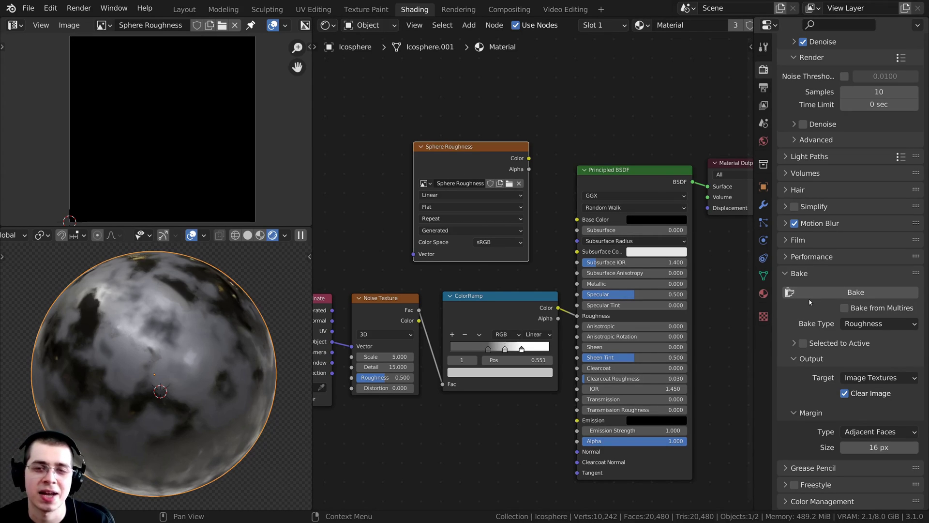
Reposition the Sphere Roughness image node in the empty space above the ColorRamp node.
{"action": "left_click_drag", "start_coordinate": [438, 146], "coordinate": [440, 130]}
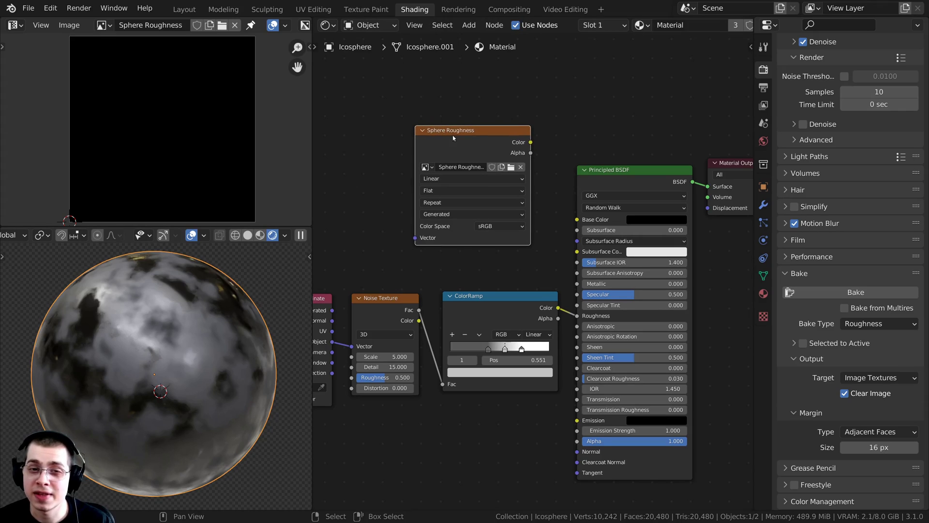
{"action": "middle_click_drag", "start_coordinate": [454, 145], "coordinate": [460, 152]}
{"action": "scroll", "coordinate": [443, 149], "scroll_direction": "up", "scroll_amount": 3}
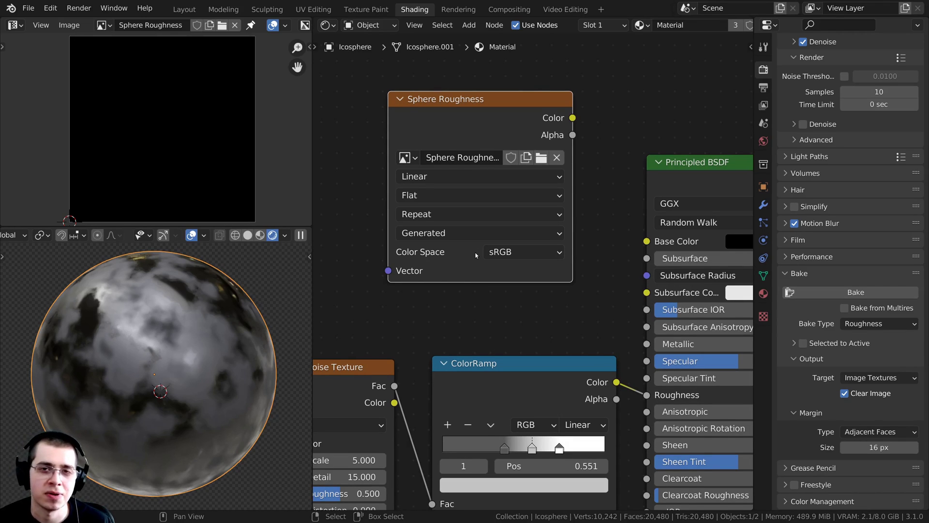
{"action": "scroll", "coordinate": [533, 257], "scroll_direction": "down", "scroll_amount": 2}
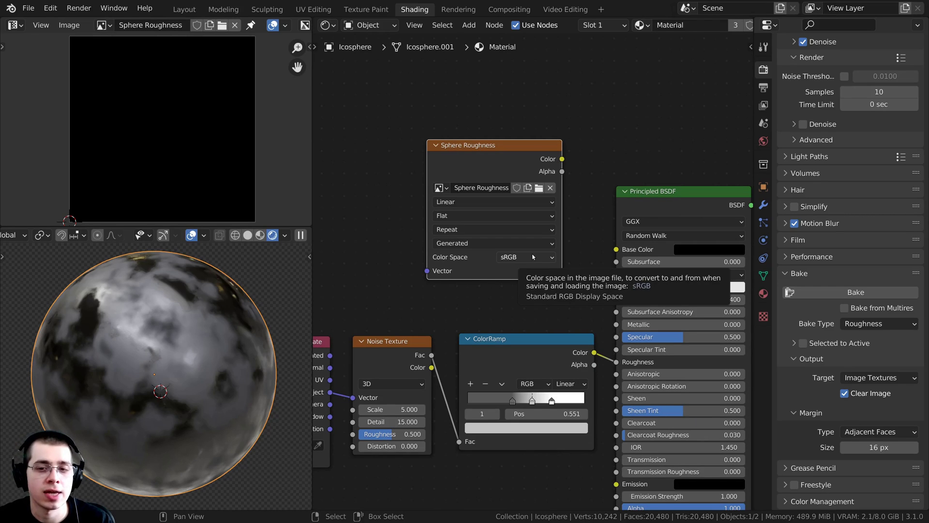
Set the color space of the Sphere Roughness image node to Non-Color.
{"action": "scroll", "coordinate": [533, 257], "scroll_direction": "up", "scroll_amount": 2}
{"action": "middle_click_drag", "start_coordinate": [638, 245], "coordinate": [553, 220]}
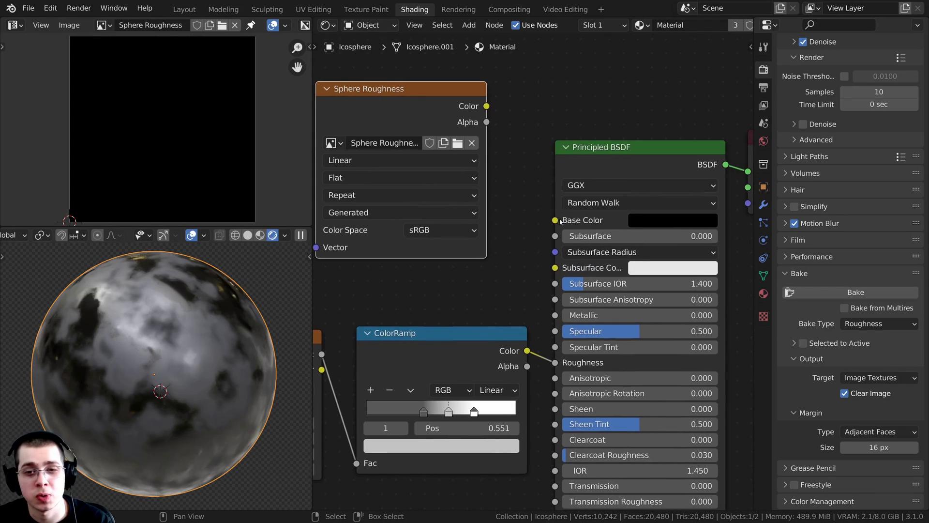
{"action": "left_click_drag", "start_coordinate": [553, 218], "coordinate": [389, 204]}
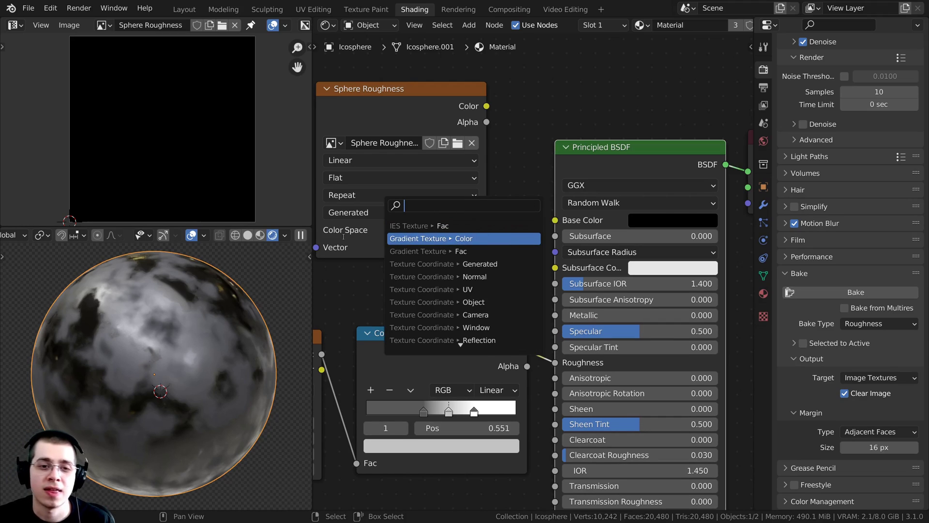
{"action": "key", "text": "Escape"}
{"action": "left_click", "coordinate": [419, 232]}
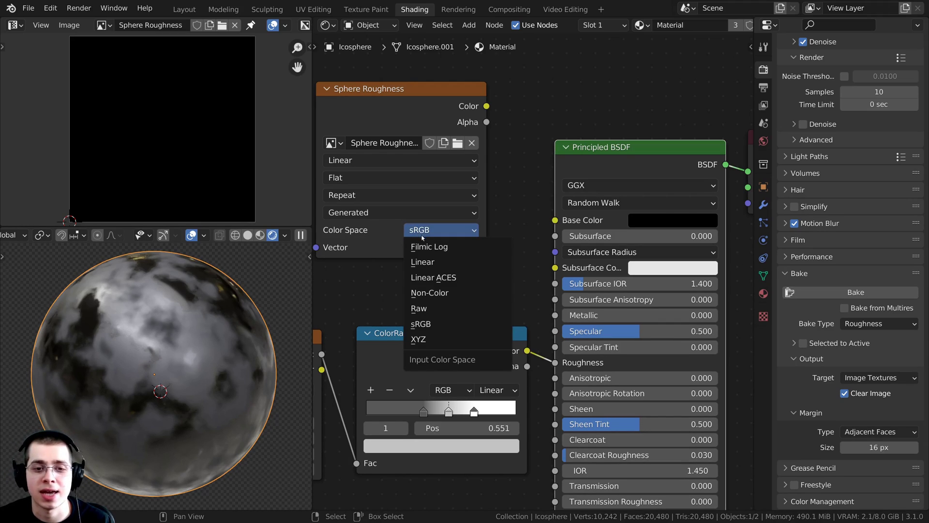
{"action": "left_click", "coordinate": [429, 293]}
{"action": "scroll", "coordinate": [409, 244], "scroll_direction": "down", "scroll_amount": 3}
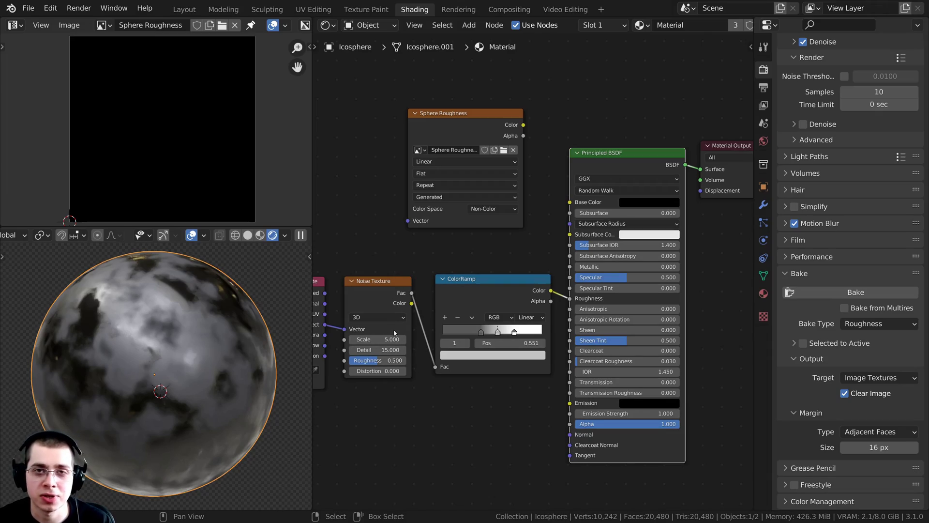
{"action": "scroll", "coordinate": [882, 98], "scroll_direction": "up", "scroll_amount": 2}
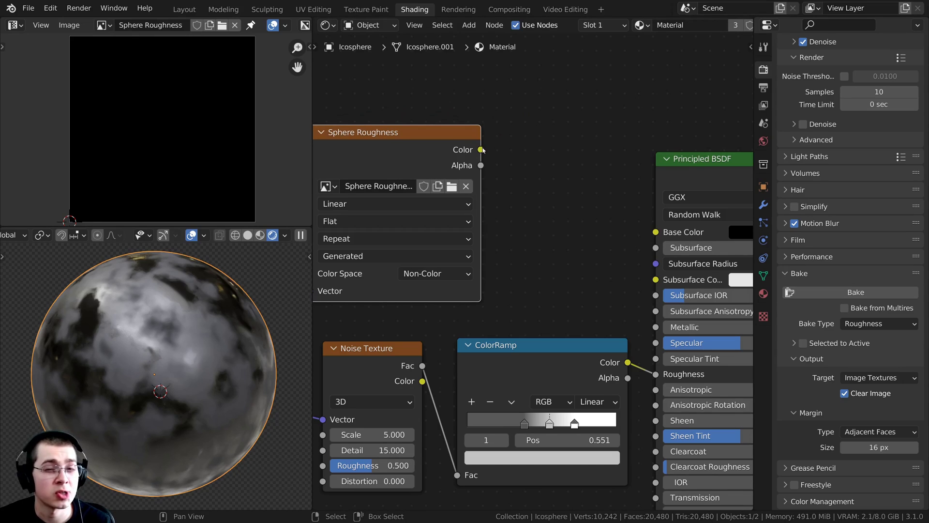
Change the color space of the Sphere Roughness image node back to sRGB.
{"action": "left_click_drag", "start_coordinate": [481, 150], "coordinate": [593, 184]}
{"action": "left_click", "coordinate": [408, 273]}
{"action": "left_click", "coordinate": [408, 273]}
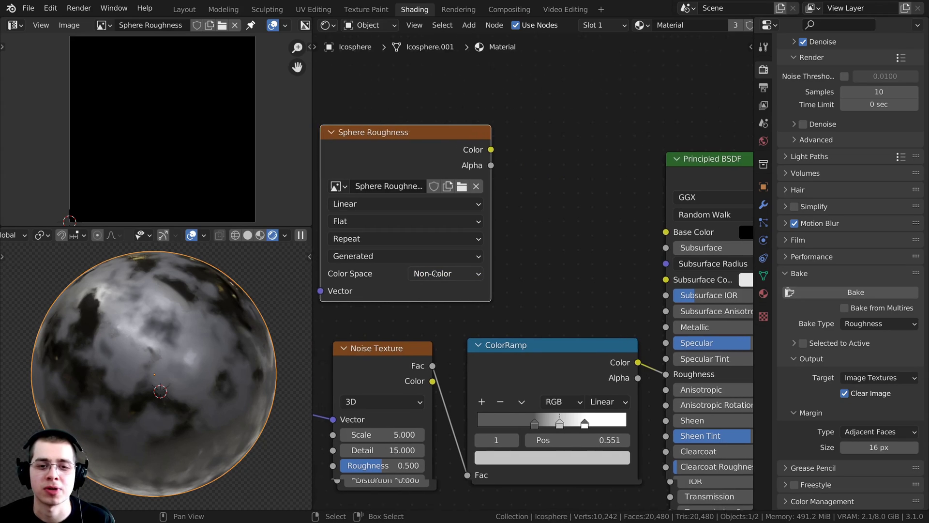
{"action": "scroll", "coordinate": [409, 274], "scroll_direction": "down", "scroll_amount": 1}
{"action": "left_click", "coordinate": [464, 259]}
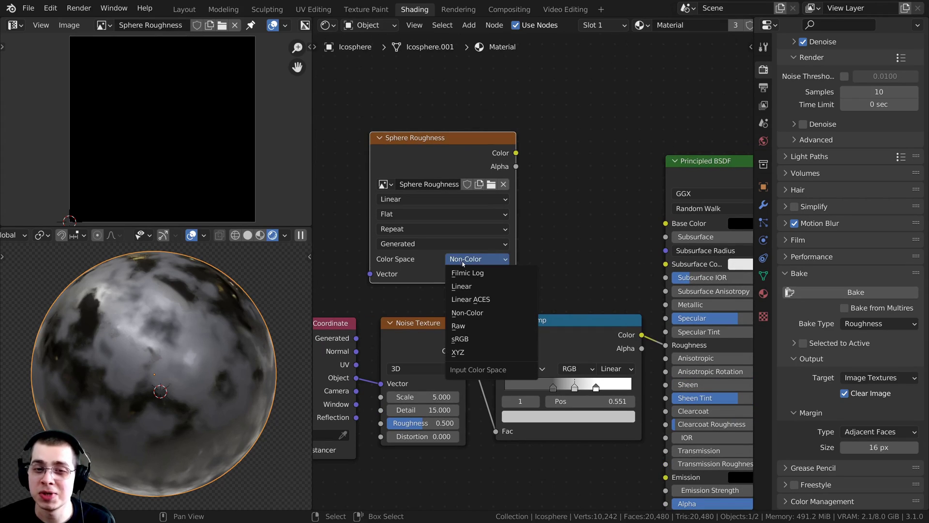
{"action": "left_click", "coordinate": [462, 339]}
{"action": "left_click", "coordinate": [855, 292]}
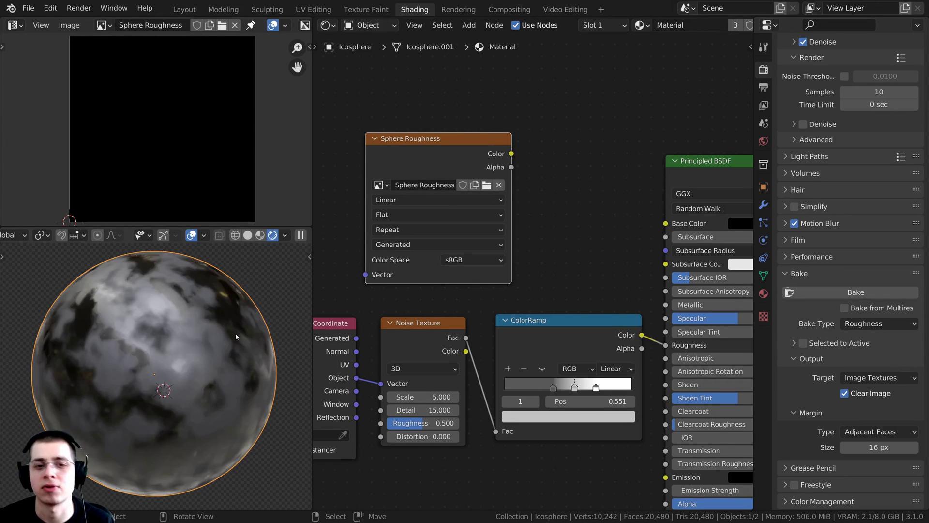
{"action": "scroll", "coordinate": [319, 314], "scroll_direction": "up", "scroll_amount": 2}
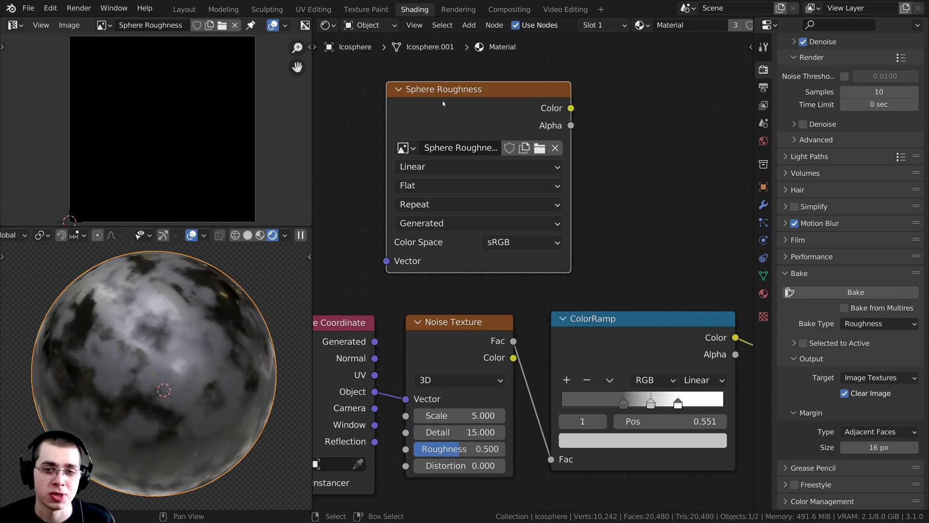
{"action": "left_click", "coordinate": [489, 249]}
{"action": "left_click", "coordinate": [495, 249]}
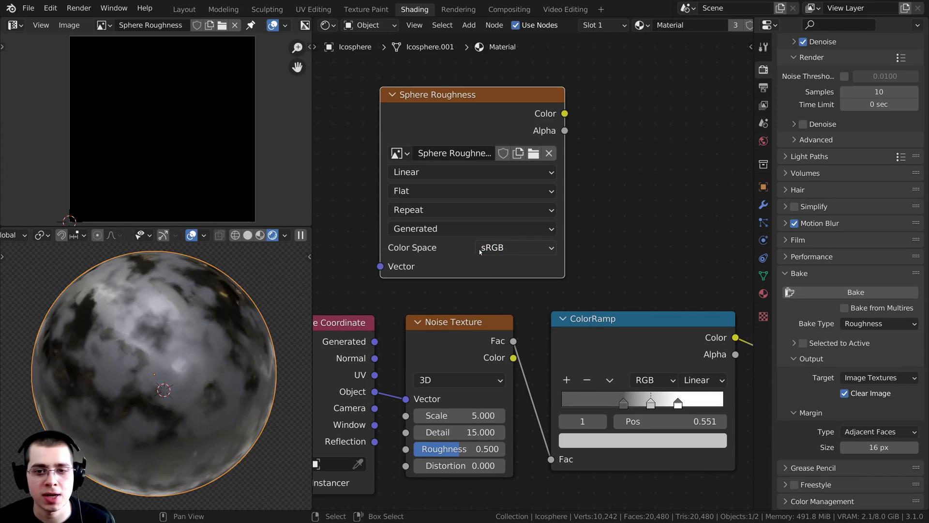
{"action": "left_click", "coordinate": [505, 251]}
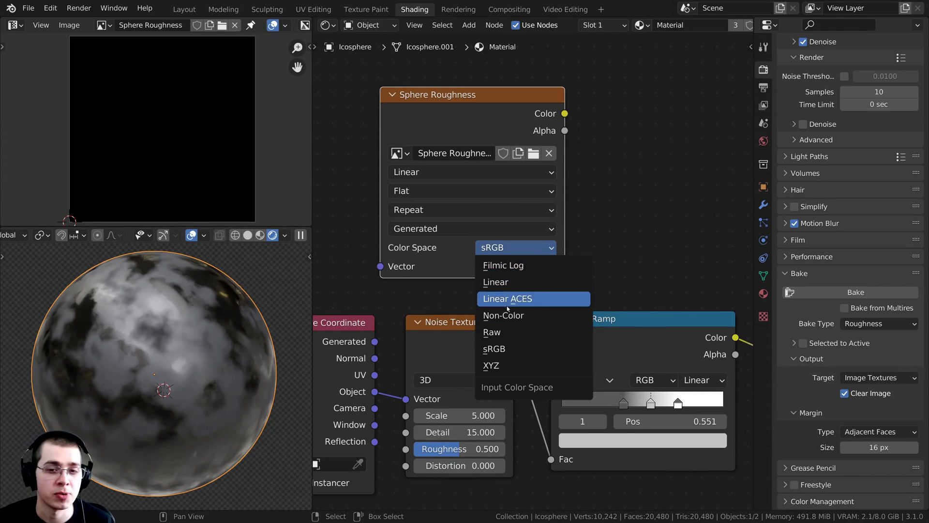
{"action": "key", "text": "Escape"}
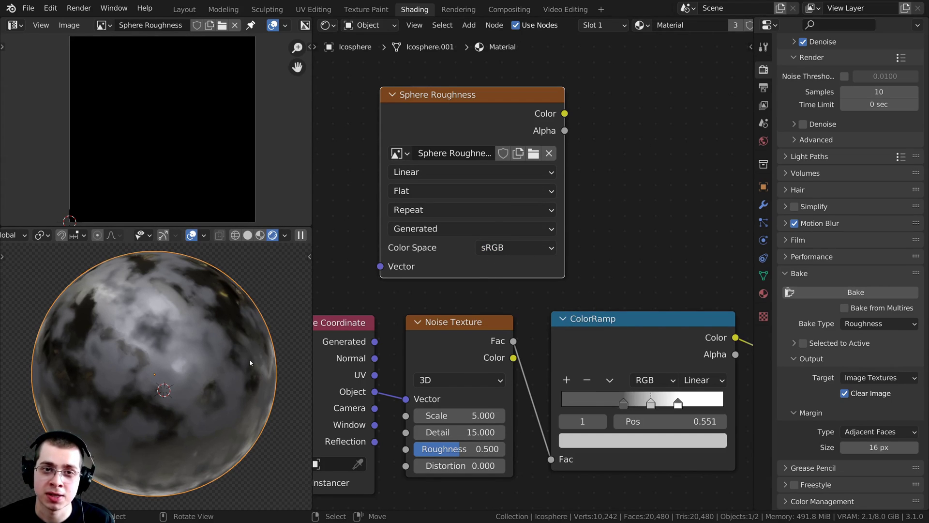
Shift the Sphere Roughness node slightly away from the Texture Coordinate node's side and save the project file.
{"action": "left_click_drag", "start_coordinate": [440, 112], "coordinate": [465, 113]}
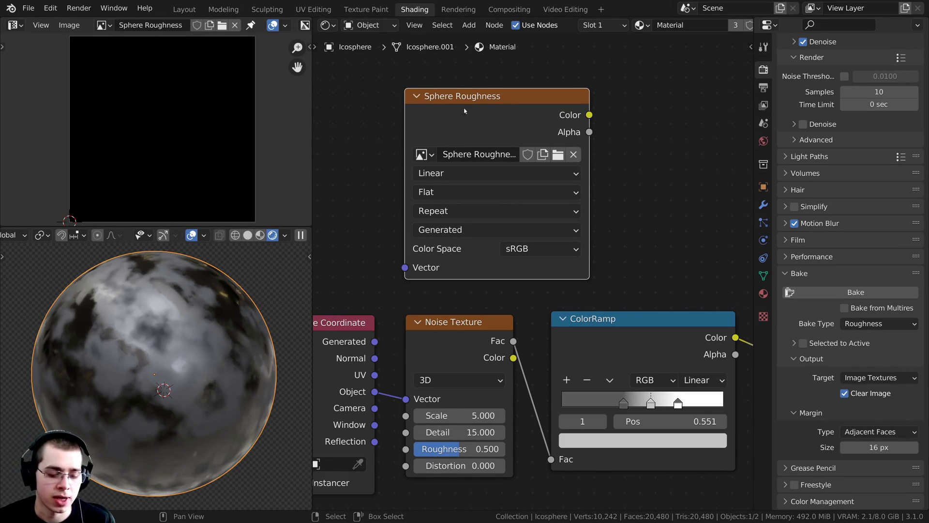
{"action": "key", "text": "ctrl+s"}
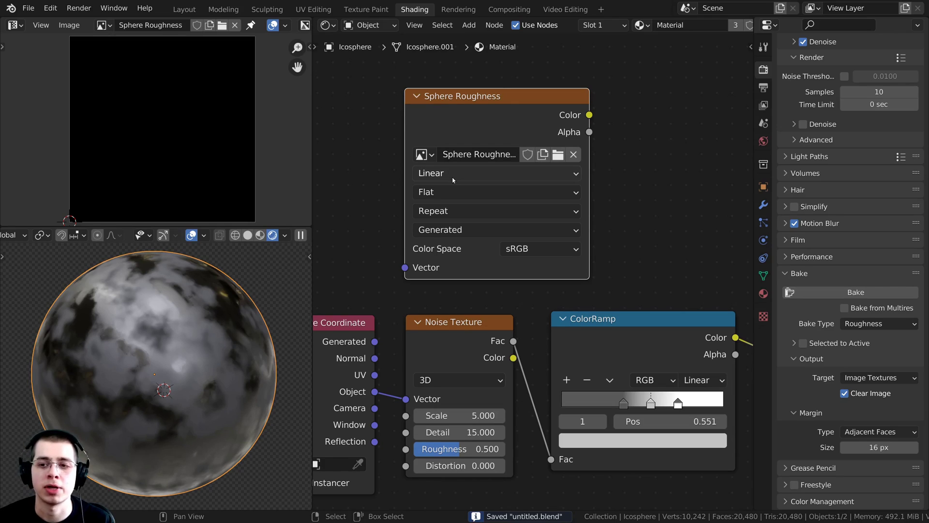
Bake the sphere's roughness into the Sphere Roughness image and check the baked map.
{"action": "left_click", "coordinate": [847, 293]}
{"action": "scroll", "coordinate": [158, 92], "scroll_direction": "up", "scroll_amount": 4}
{"action": "scroll", "coordinate": [158, 92], "scroll_direction": "down", "scroll_amount": 5}
{"action": "scroll", "coordinate": [175, 108], "scroll_direction": "up", "scroll_amount": 3}
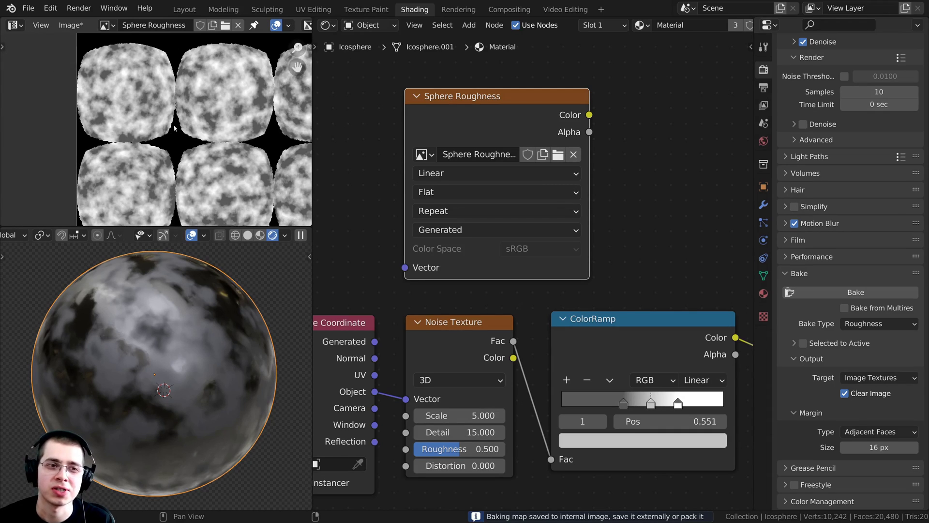
{"action": "scroll", "coordinate": [175, 108], "scroll_direction": "down", "scroll_amount": 2}
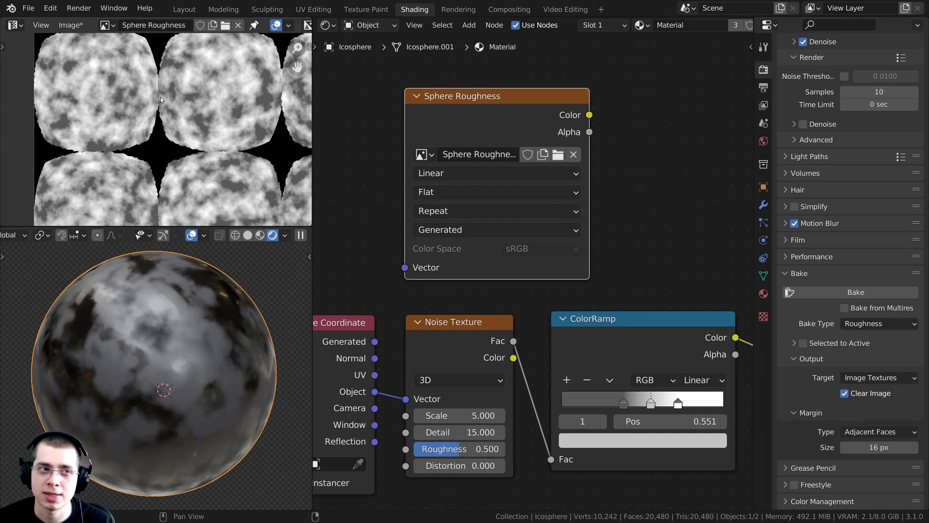
Save the baked image under a new name as Sphere Roughness sRGB.png in Roughness Maps/New Folder.
{"action": "left_click", "coordinate": [74, 25]}
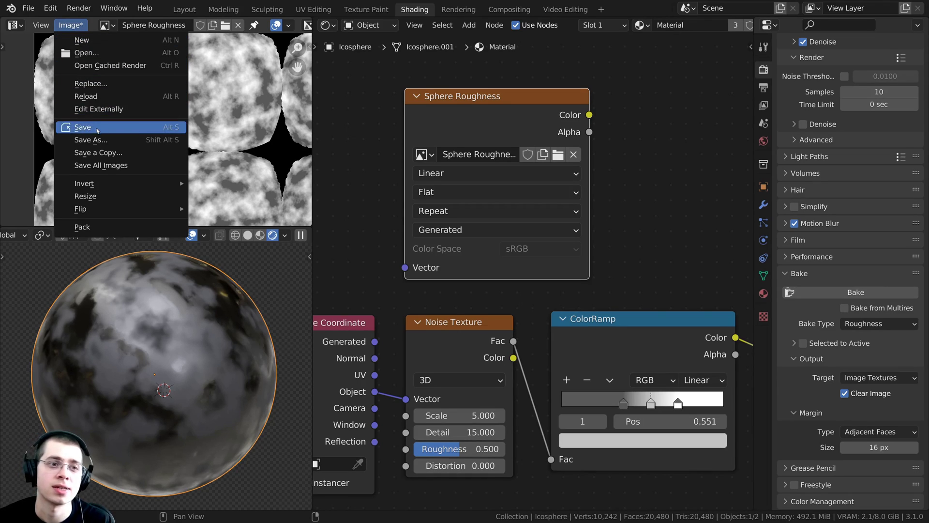
{"action": "left_click", "coordinate": [107, 142]}
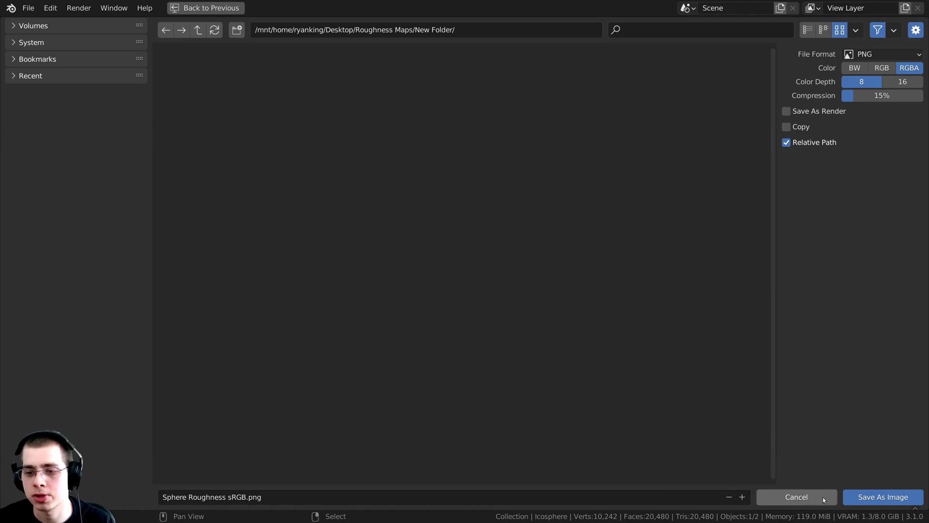
{"action": "left_click", "coordinate": [849, 498]}
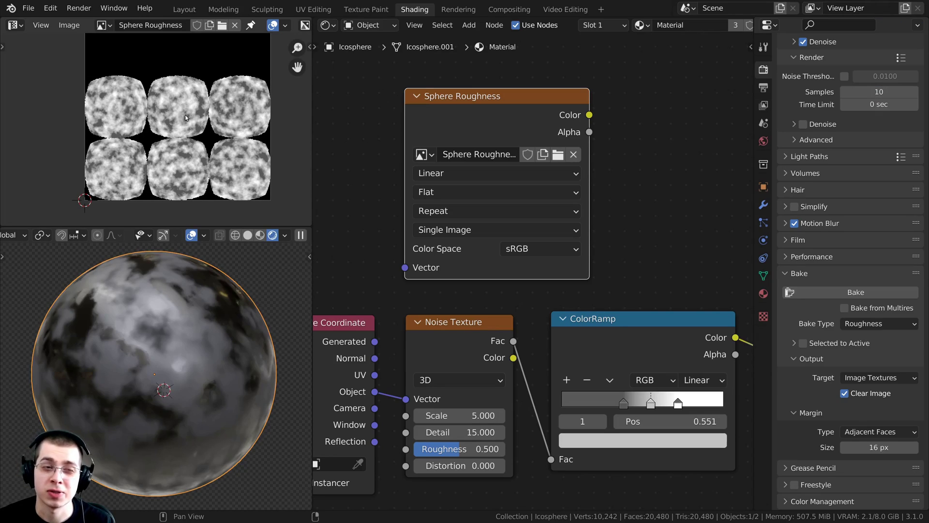
Disconnect the ColorRamp from the Principled BSDF's Roughness input and move the three procedural nodes lower as a group.
{"action": "scroll", "coordinate": [497, 232], "scroll_direction": "down", "scroll_amount": 4}
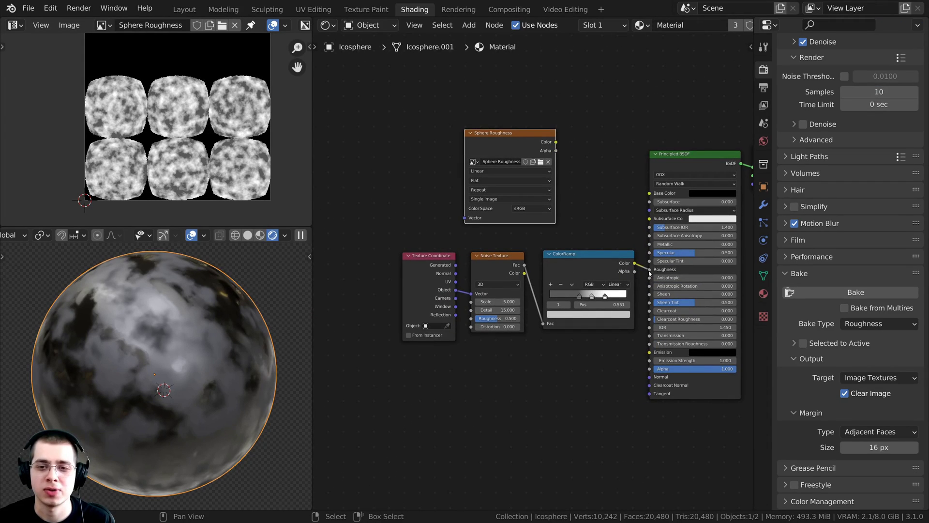
{"action": "scroll", "coordinate": [650, 273], "scroll_direction": "up", "scroll_amount": 2}
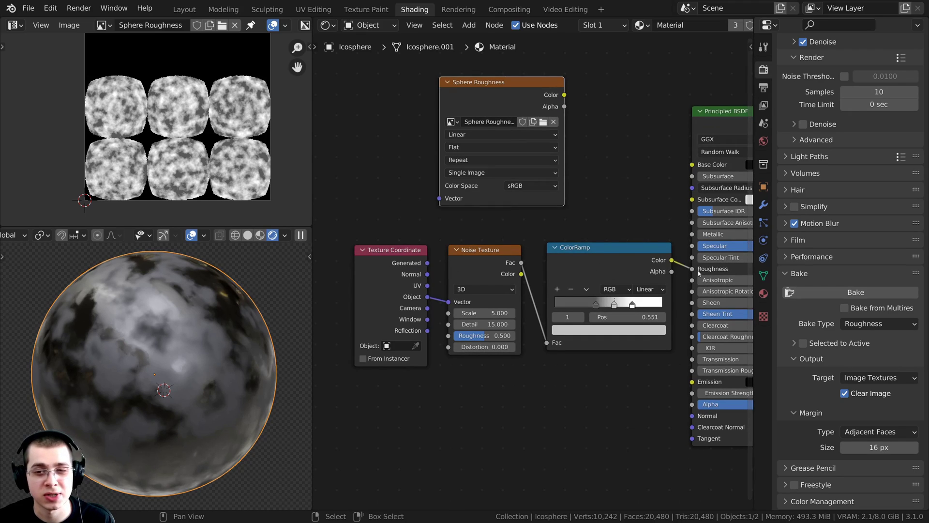
{"action": "left_click_drag", "start_coordinate": [693, 269], "coordinate": [673, 262]}
{"action": "scroll", "coordinate": [644, 271], "scroll_direction": "down", "scroll_amount": 3}
{"action": "left_click", "coordinate": [378, 251]}
{"action": "left_click_drag", "start_coordinate": [380, 252], "coordinate": [555, 300]}
{"action": "key", "text": "g"}
{"action": "left_click", "coordinate": [471, 427]}
Move the Sphere Roughness image node level with the Principled BSDF and connect its Color output to Roughness.
{"action": "scroll", "coordinate": [508, 233], "scroll_direction": "up", "scroll_amount": 4}
{"action": "left_click_drag", "start_coordinate": [508, 132], "coordinate": [473, 229]}
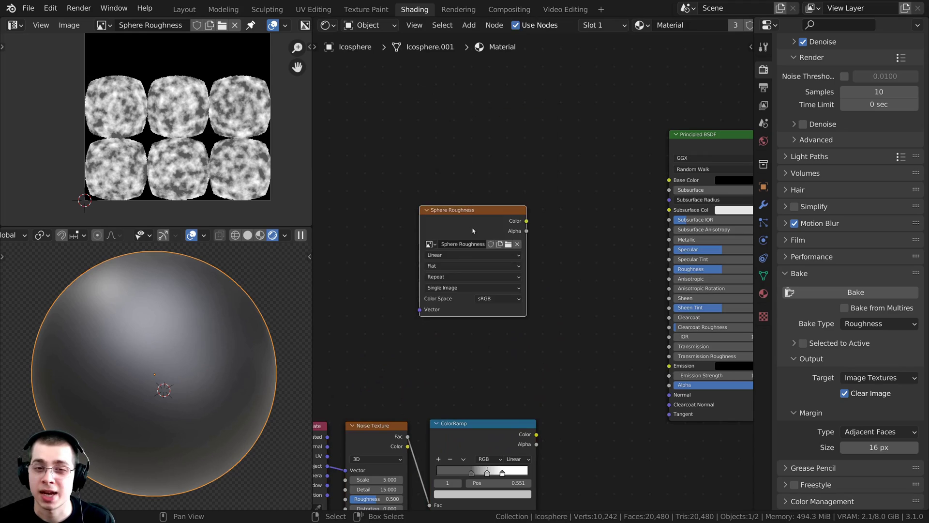
{"action": "scroll", "coordinate": [460, 225], "scroll_direction": "up", "scroll_amount": 3}
{"action": "middle_click_drag", "start_coordinate": [518, 210], "coordinate": [494, 208]}
{"action": "left_click_drag", "start_coordinate": [493, 205], "coordinate": [675, 266]}
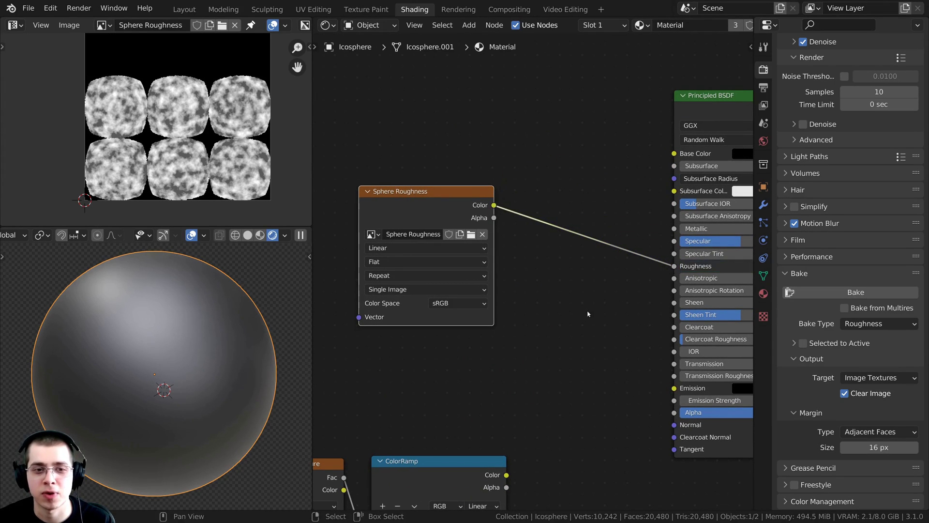
Inspect the sphere with the baked roughness applied, and set the Sphere Roughness node's color space to Non-Color.
{"action": "scroll", "coordinate": [616, 301], "scroll_direction": "down", "scroll_amount": 2}
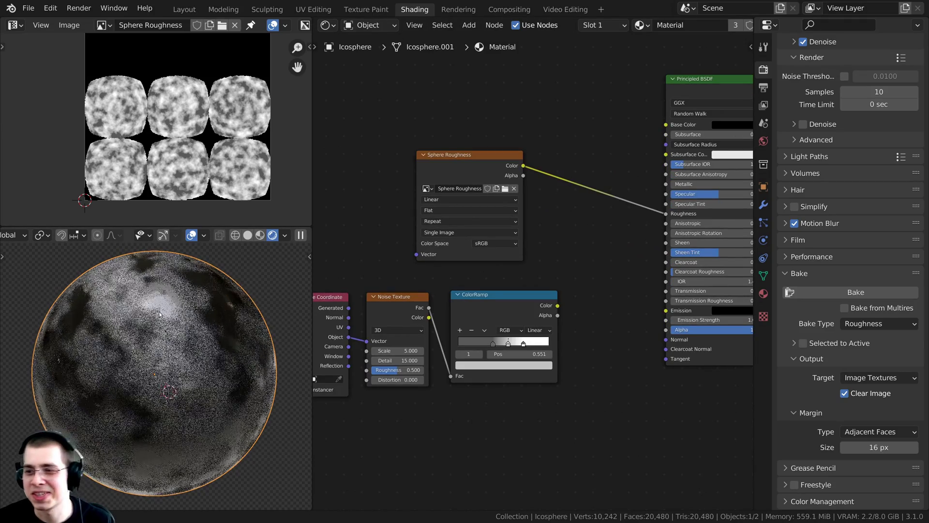
{"action": "scroll", "coordinate": [169, 347], "scroll_direction": "up", "scroll_amount": 2}
{"action": "middle_click_drag", "start_coordinate": [167, 333], "coordinate": [159, 314]}
{"action": "scroll", "coordinate": [145, 329], "scroll_direction": "up", "scroll_amount": 2}
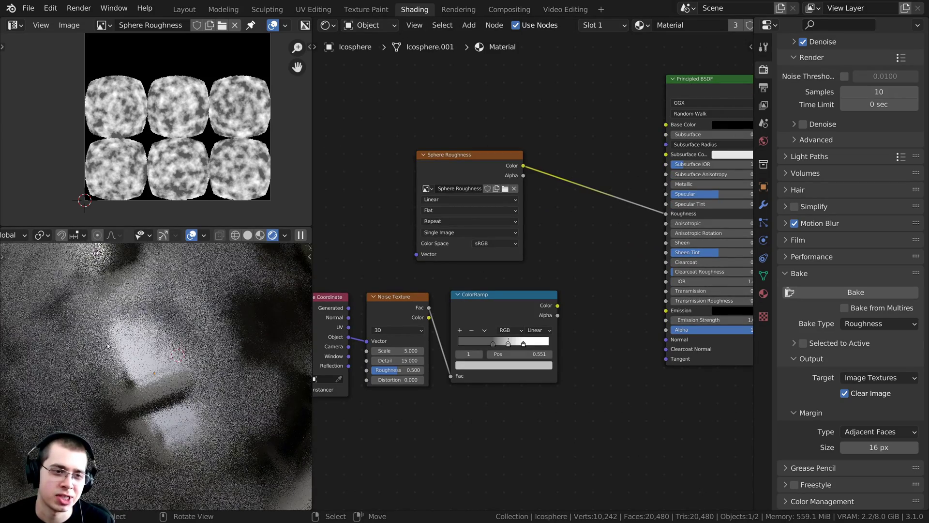
{"action": "scroll", "coordinate": [186, 358], "scroll_direction": "down", "scroll_amount": 2}
{"action": "scroll", "coordinate": [481, 367], "scroll_direction": "up", "scroll_amount": 3}
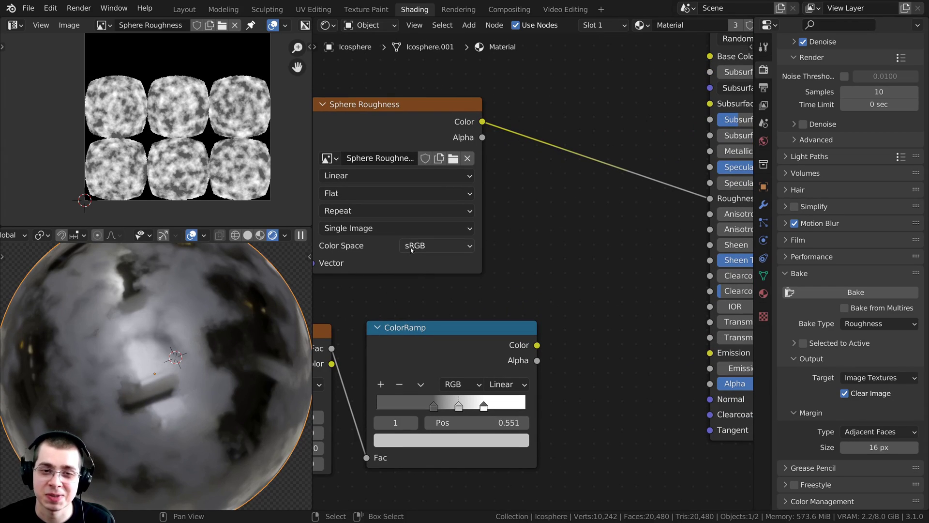
{"action": "left_click", "coordinate": [410, 248]}
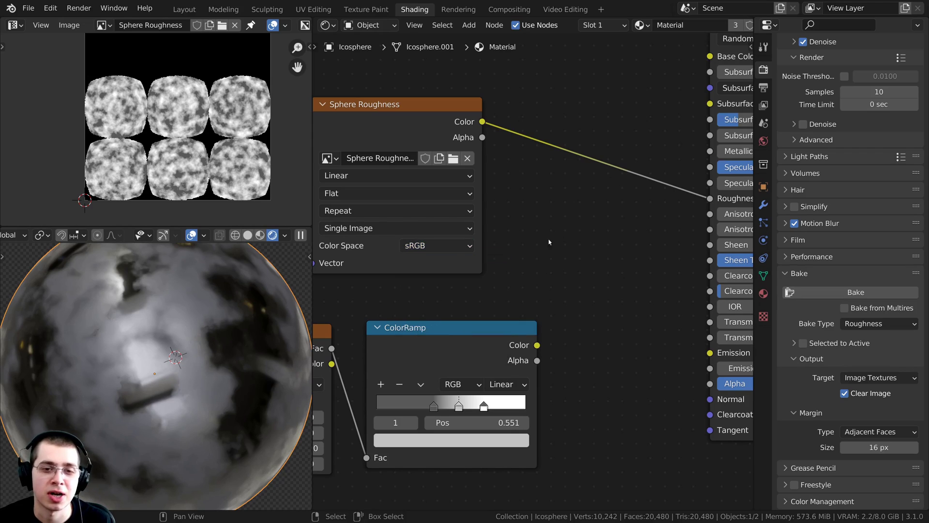
{"action": "left_click", "coordinate": [435, 245]}
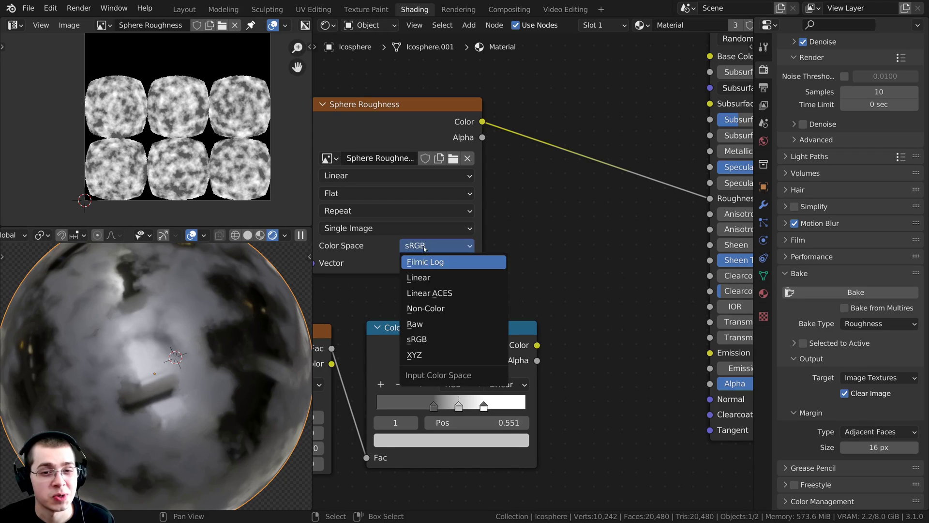
{"action": "left_click", "coordinate": [429, 309]}
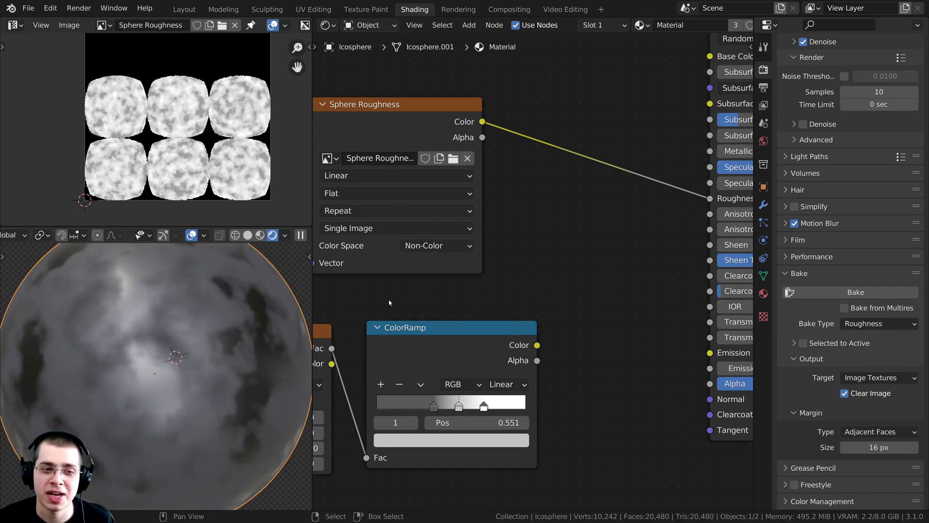
Examine the sphere's reflections up close and from a distance with the Non-Color roughness map applied.
{"action": "scroll", "coordinate": [215, 312], "scroll_direction": "up", "scroll_amount": 2}
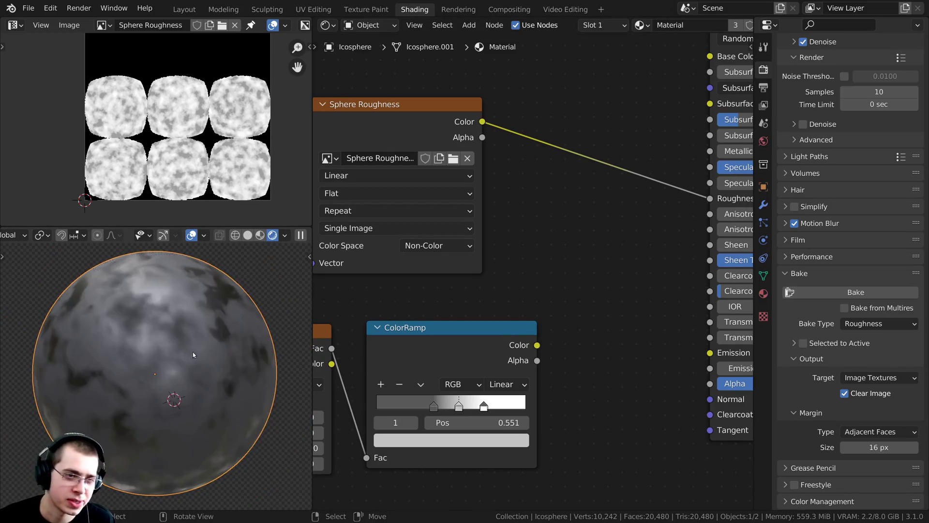
{"action": "middle_click_drag", "start_coordinate": [184, 349], "coordinate": [174, 333]}
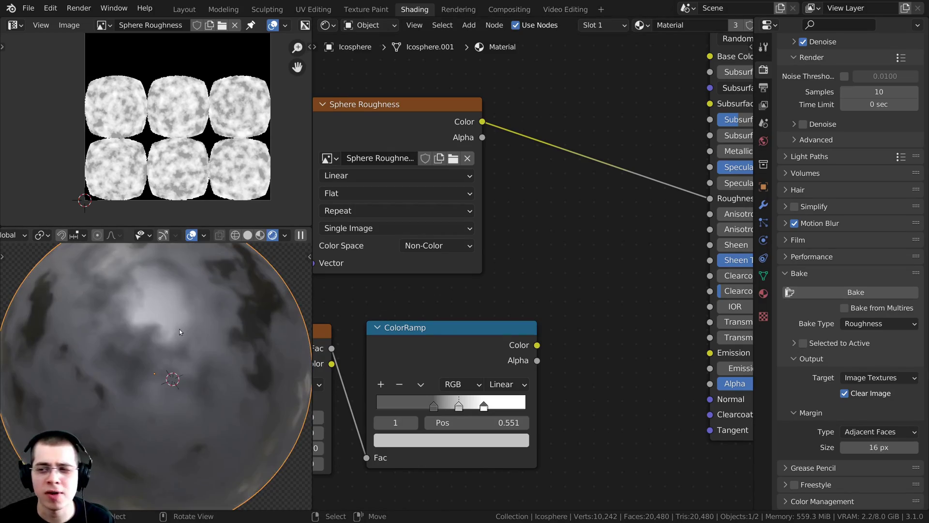
{"action": "scroll", "coordinate": [189, 335], "scroll_direction": "down", "scroll_amount": 2}
{"action": "middle_click_drag", "start_coordinate": [410, 271], "coordinate": [441, 294]}
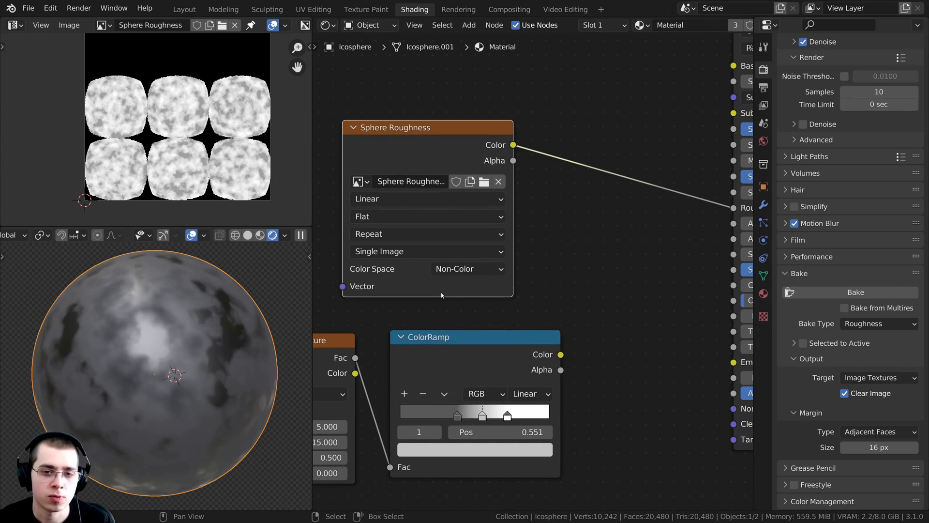
{"action": "scroll", "coordinate": [441, 294], "scroll_direction": "down", "scroll_amount": 1}
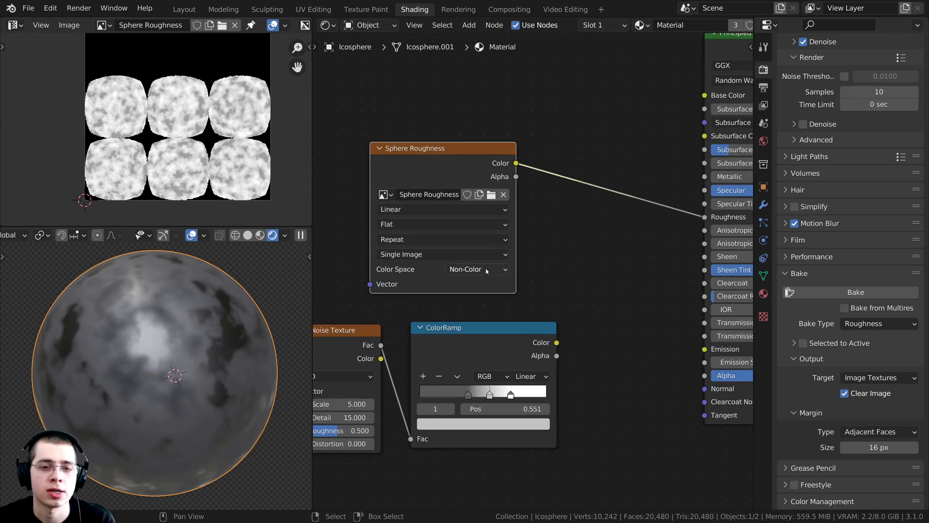
{"action": "middle_click_drag", "start_coordinate": [488, 269], "coordinate": [481, 280]}
{"action": "middle_click_drag", "start_coordinate": [461, 205], "coordinate": [445, 223]}
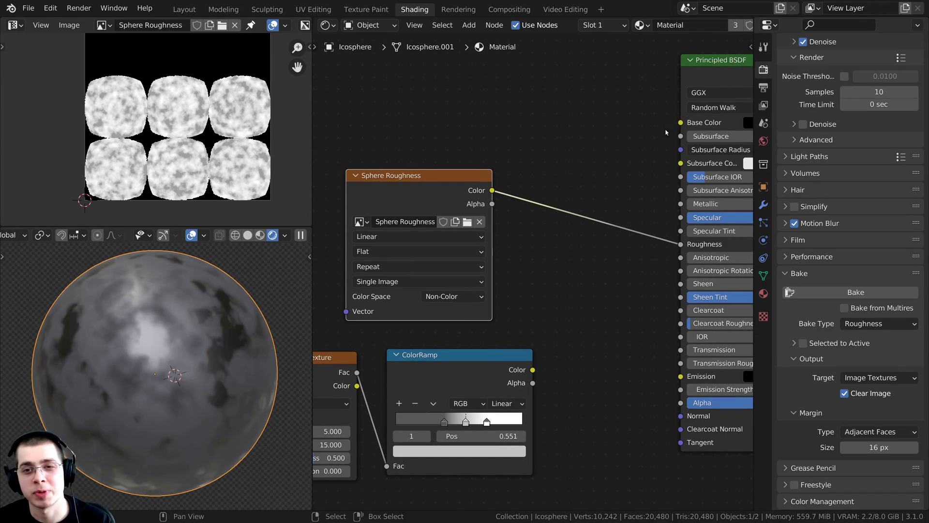
Return the Sphere Roughness image node's color space to sRGB.
{"action": "scroll", "coordinate": [455, 296], "scroll_direction": "up", "scroll_amount": 2}
{"action": "left_click", "coordinate": [452, 297]}
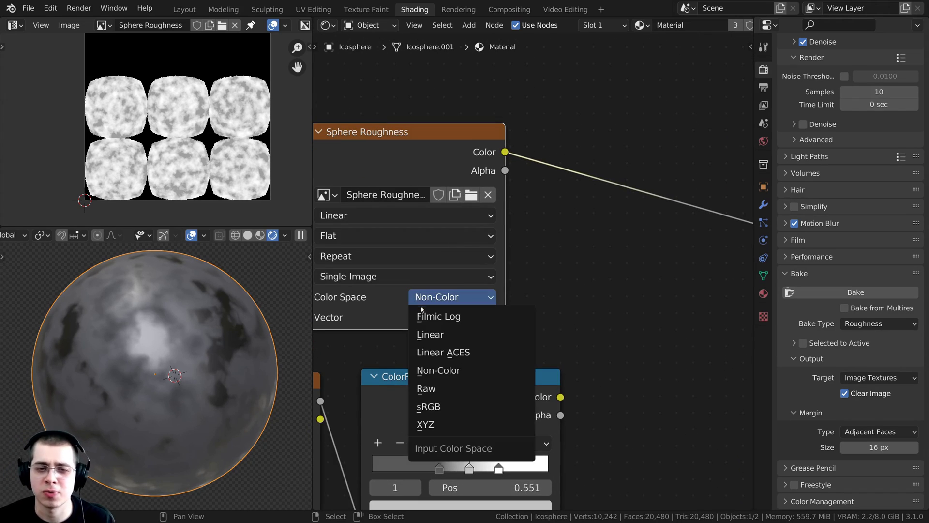
{"action": "left_click", "coordinate": [433, 407]}
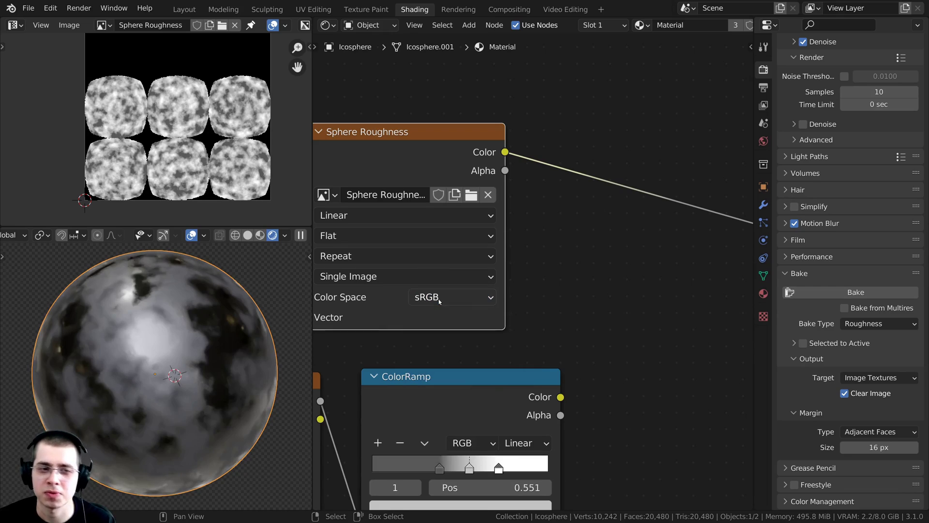
Move the Sphere Roughness node higher, unplug it from Roughness, and connect the ColorRamp's Color output there instead.
{"action": "scroll", "coordinate": [446, 255], "scroll_direction": "down", "scroll_amount": 2}
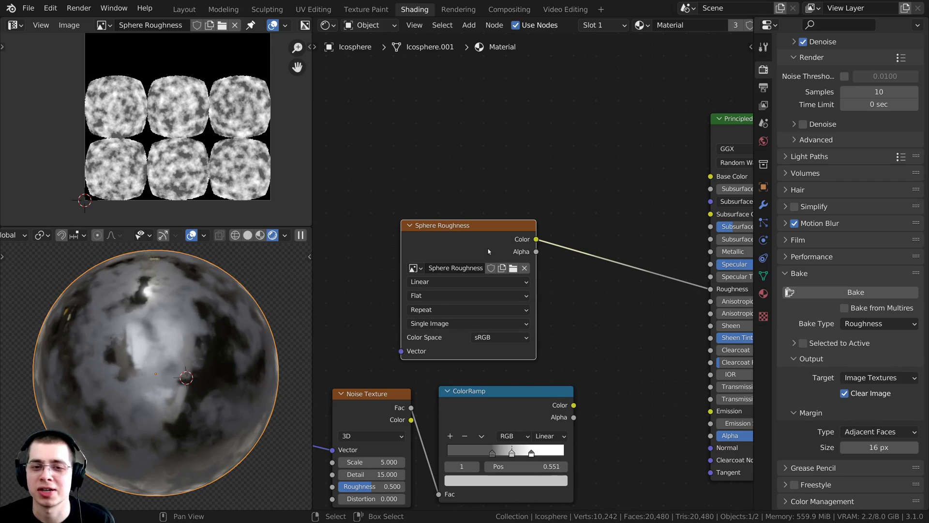
{"action": "left_click_drag", "start_coordinate": [488, 251], "coordinate": [477, 163]}
{"action": "left_click_drag", "start_coordinate": [710, 289], "coordinate": [542, 271]}
{"action": "scroll", "coordinate": [492, 344], "scroll_direction": "down", "scroll_amount": 2}
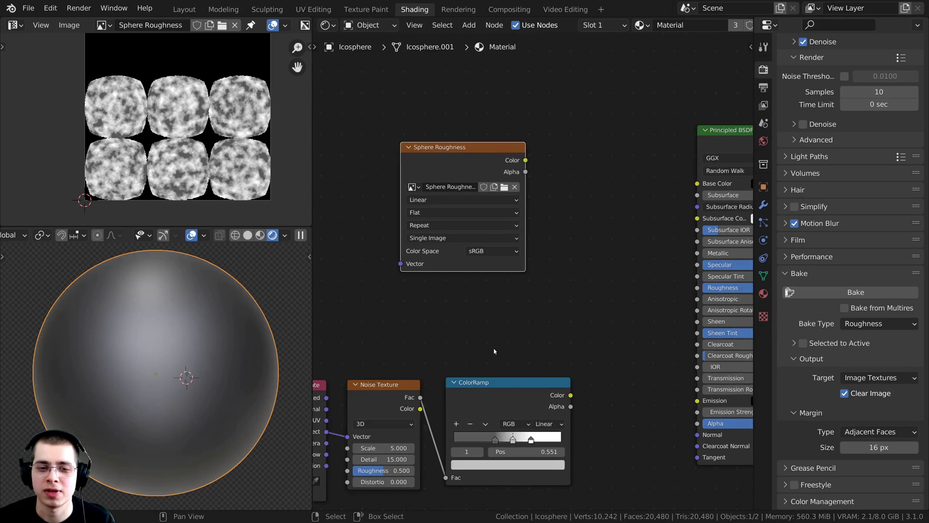
{"action": "scroll", "coordinate": [533, 274], "scroll_direction": "up", "scroll_amount": 1}
{"action": "left_click_drag", "start_coordinate": [568, 386], "coordinate": [685, 286]}
Shift the Texture Coordinate, Noise Texture and ColorRamp nodes as a group, and reposition the Sphere Roughness node above them.
{"action": "scroll", "coordinate": [576, 338], "scroll_direction": "down", "scroll_amount": 4}
{"action": "key", "text": "b"}
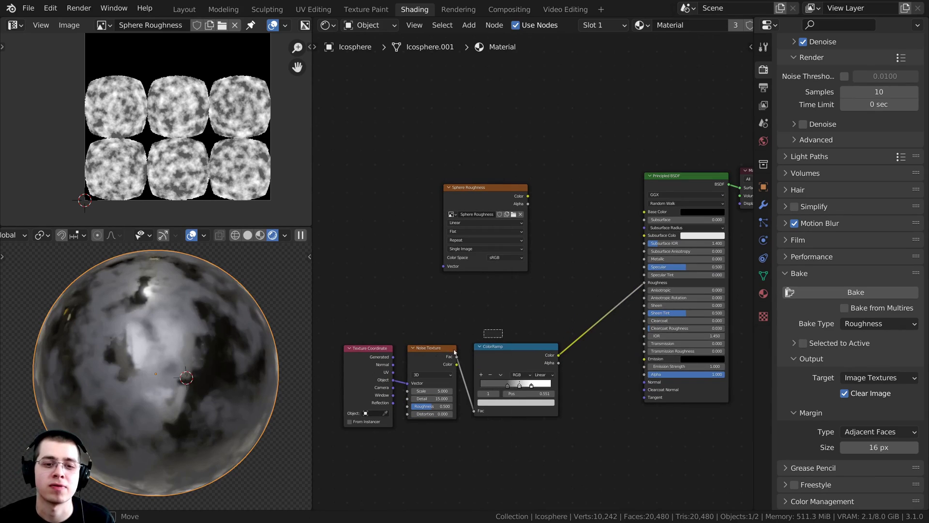
{"action": "left_click_drag", "start_coordinate": [507, 330], "coordinate": [362, 393]}
{"action": "key", "text": "g"}
{"action": "left_click_drag", "start_coordinate": [382, 350], "coordinate": [383, 335]}
{"action": "scroll", "coordinate": [388, 270], "scroll_direction": "up", "scroll_amount": 5}
{"action": "left_click_drag", "start_coordinate": [469, 171], "coordinate": [466, 154]}
{"action": "middle_click_drag", "start_coordinate": [461, 153], "coordinate": [476, 203]}
Unlink the Sphere Roughness image from its texture node and create a new image named Untitled in its place.
{"action": "scroll", "coordinate": [477, 203], "scroll_direction": "up", "scroll_amount": 1}
{"action": "scroll", "coordinate": [477, 203], "scroll_direction": "up", "scroll_amount": 1}
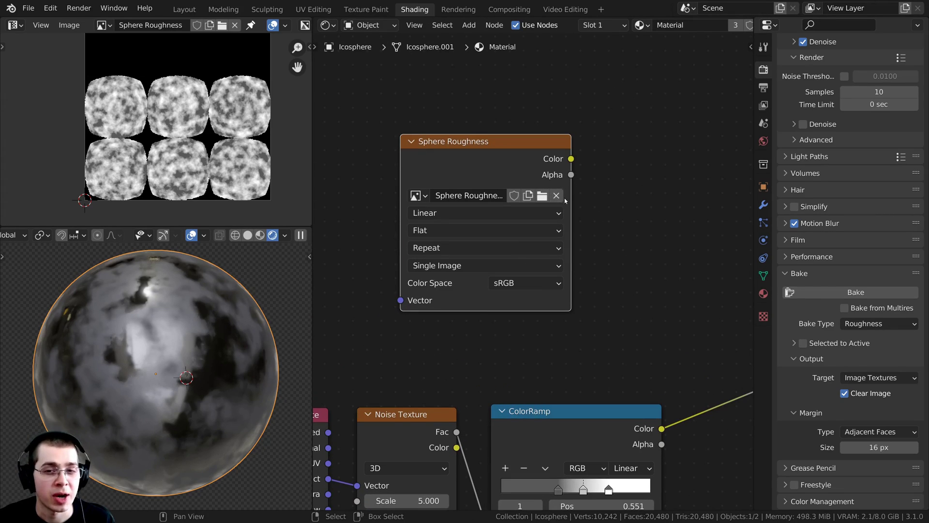
{"action": "left_click", "coordinate": [556, 195]}
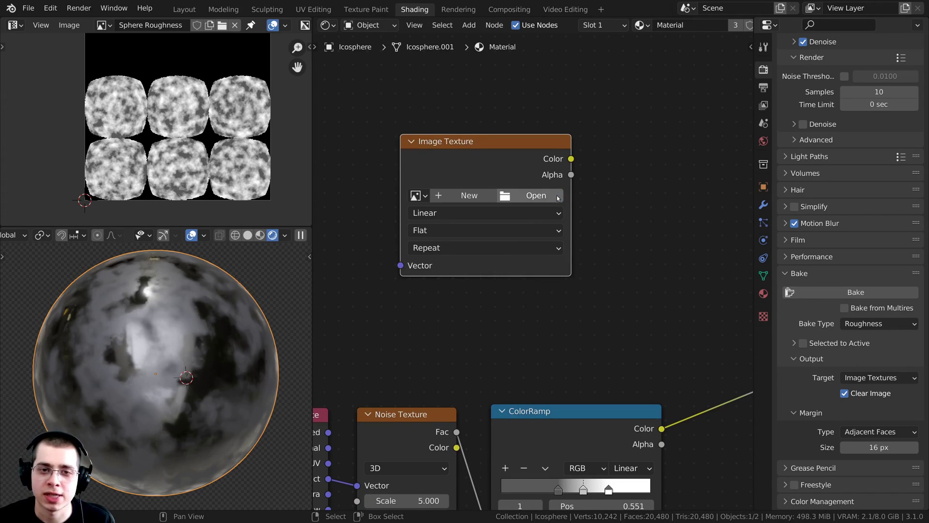
{"action": "left_click", "coordinate": [441, 196]}
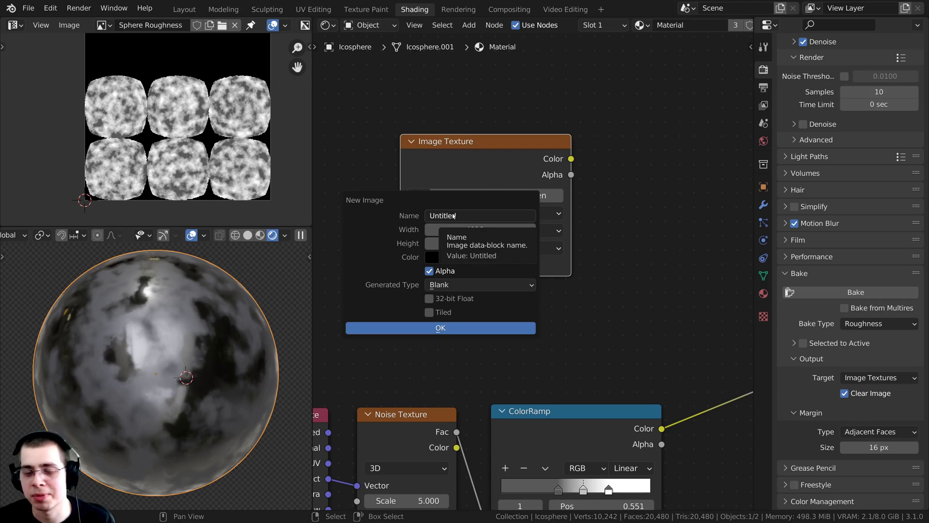
{"action": "left_click", "coordinate": [418, 329]}
{"action": "left_click_drag", "start_coordinate": [447, 175], "coordinate": [464, 192]}
Display the Untitled image in the image editor and set its texture node's color space to Non-Color.
{"action": "left_click", "coordinate": [104, 26]}
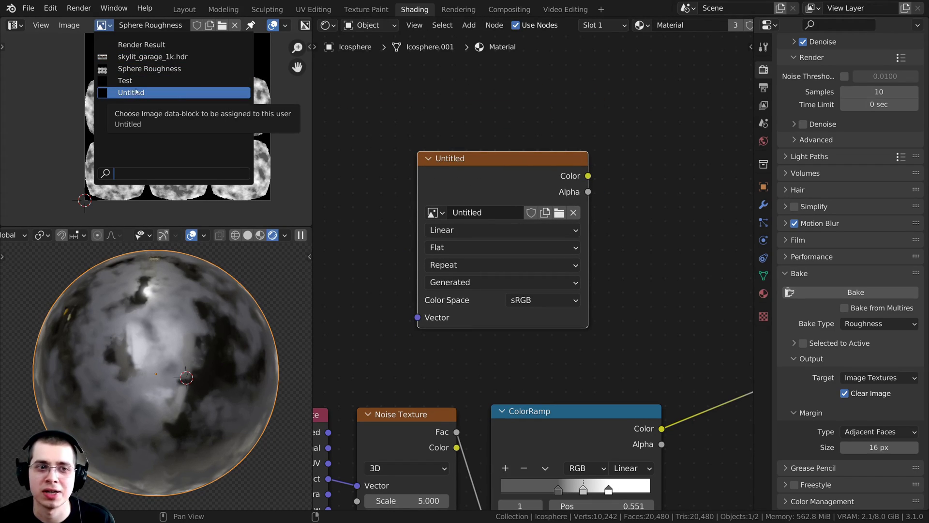
{"action": "left_click", "coordinate": [120, 94]}
{"action": "scroll", "coordinate": [443, 293], "scroll_direction": "down", "scroll_amount": 2}
{"action": "middle_click_drag", "start_coordinate": [444, 293], "coordinate": [365, 195]}
{"action": "left_click", "coordinate": [433, 201]}
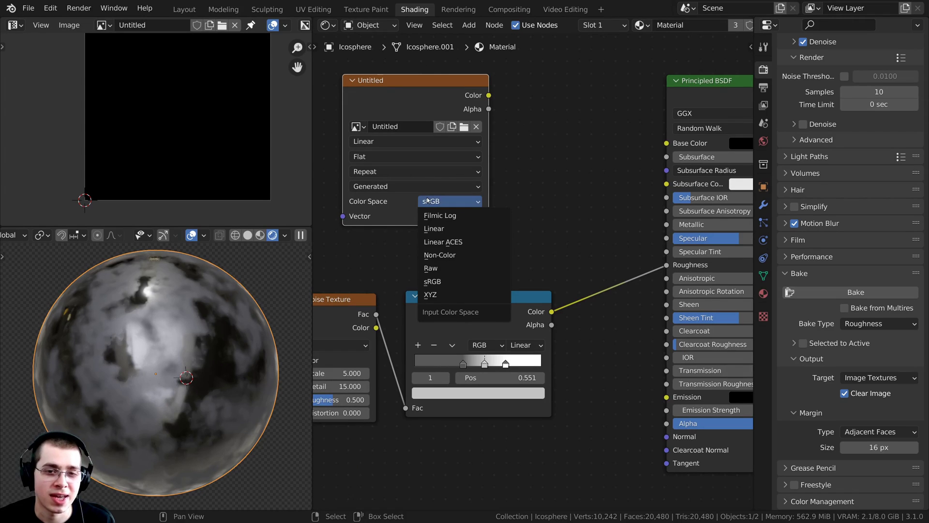
{"action": "left_click", "coordinate": [434, 251]}
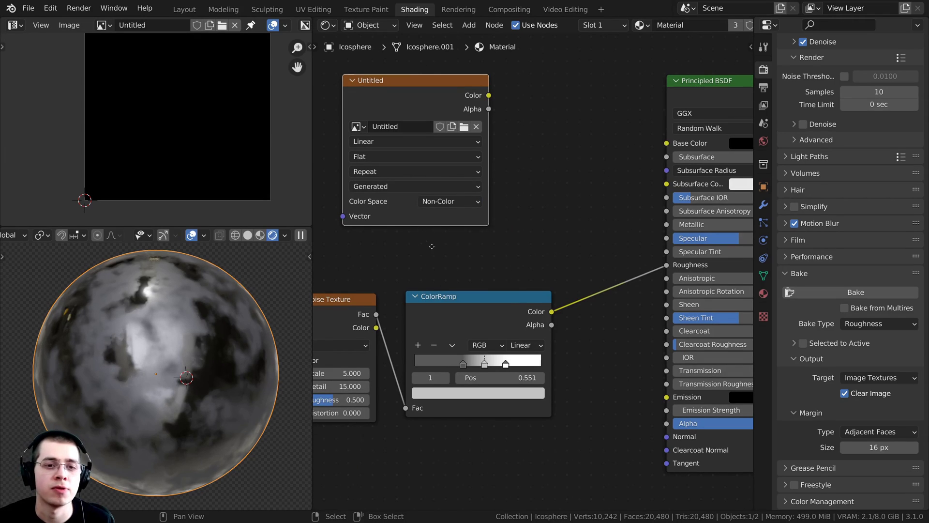
Shift the Untitled image node slightly closer to the Principled BSDF and start the Roughness bake into it.
{"action": "scroll", "coordinate": [436, 230], "scroll_direction": "up", "scroll_amount": 2}
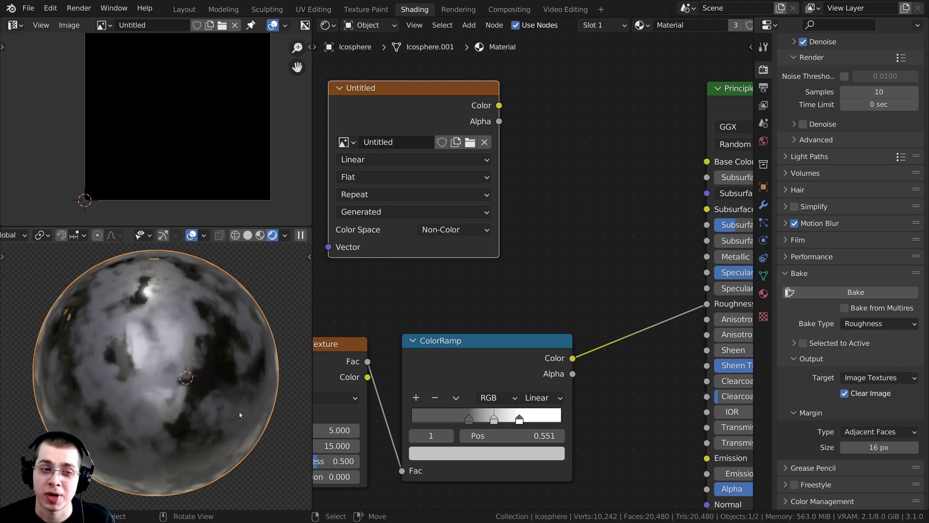
{"action": "left_click_drag", "start_coordinate": [371, 101], "coordinate": [399, 93]}
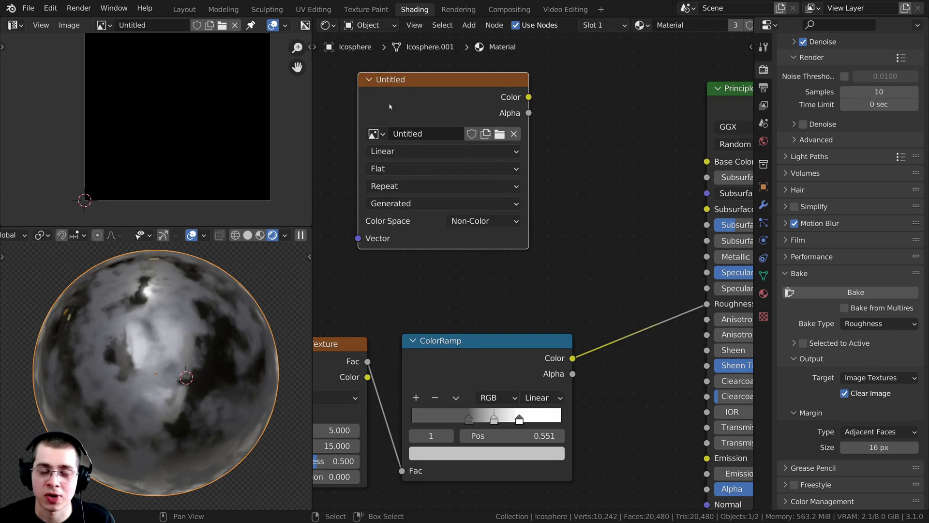
{"action": "scroll", "coordinate": [454, 165], "scroll_direction": "down", "scroll_amount": 2}
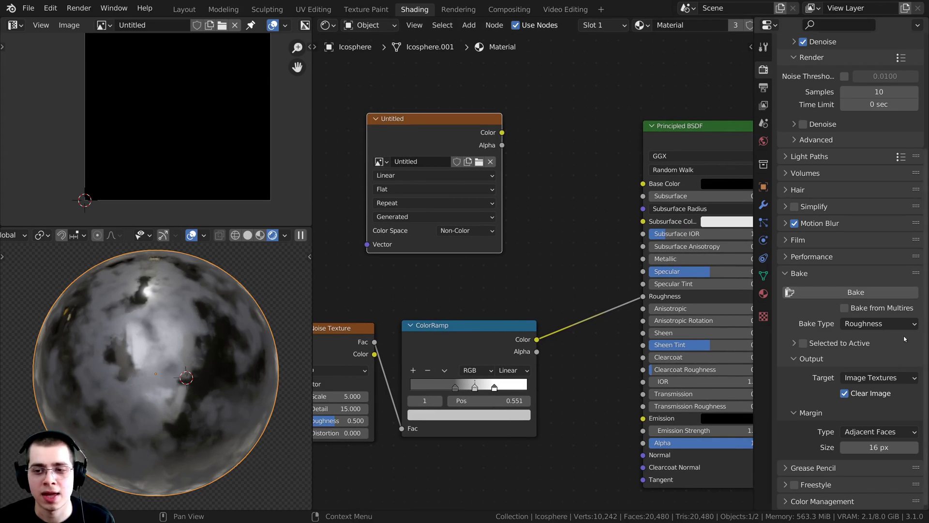
{"action": "left_click", "coordinate": [842, 295]}
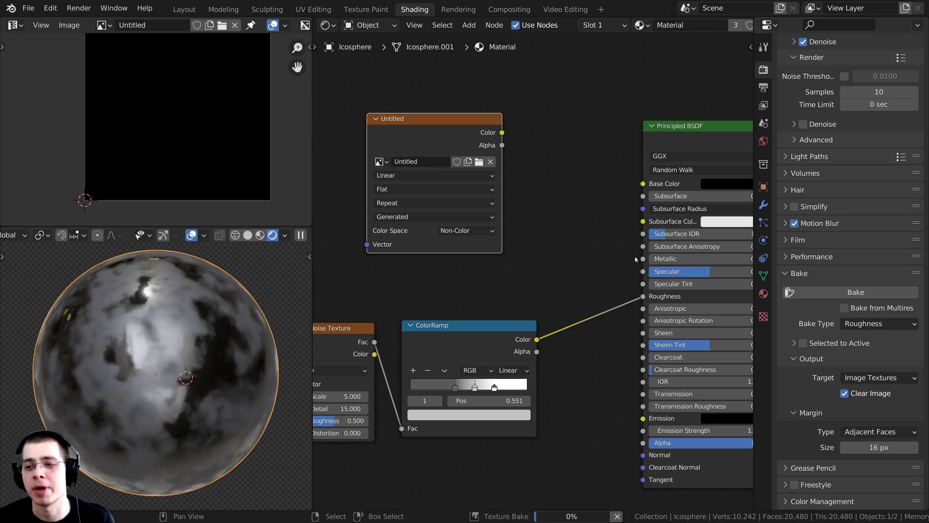
Save the baked Untitled image as the PNG file Sphere Roughness Non Color.png in New Folder within Roughness Maps.
{"action": "scroll", "coordinate": [140, 100], "scroll_direction": "up", "scroll_amount": 4}
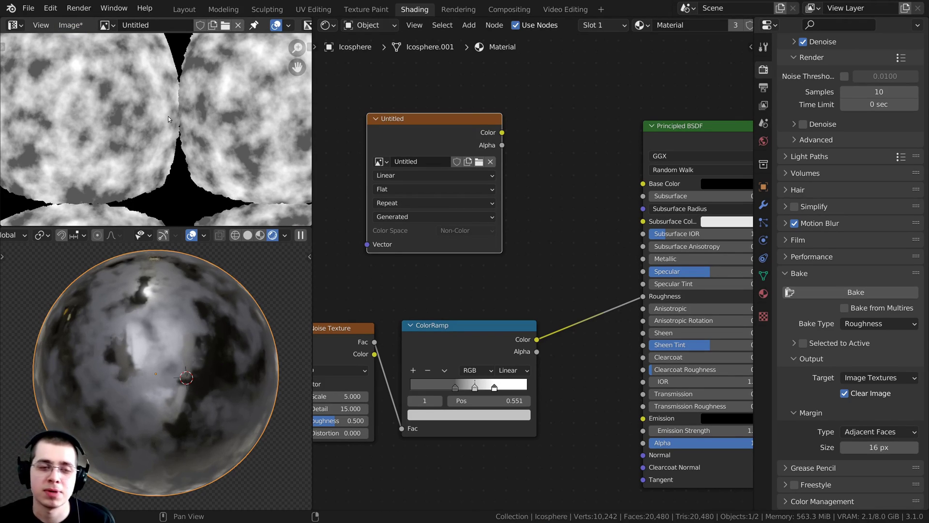
{"action": "scroll", "coordinate": [163, 123], "scroll_direction": "up", "scroll_amount": 2}
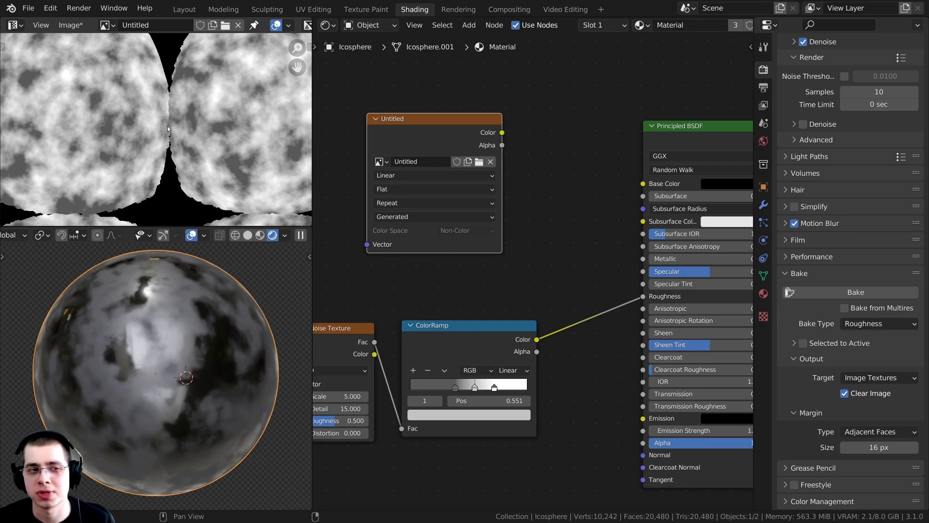
{"action": "left_click", "coordinate": [71, 26]}
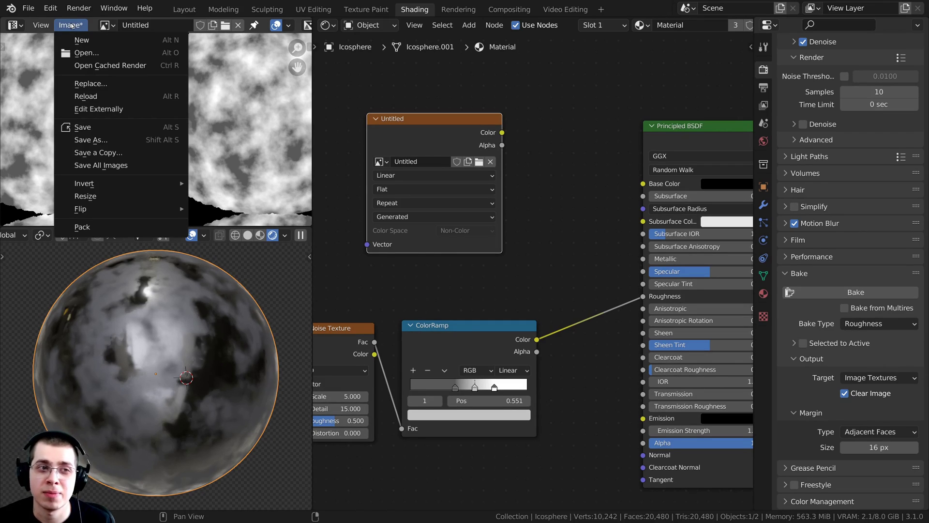
{"action": "left_click", "coordinate": [92, 140]}
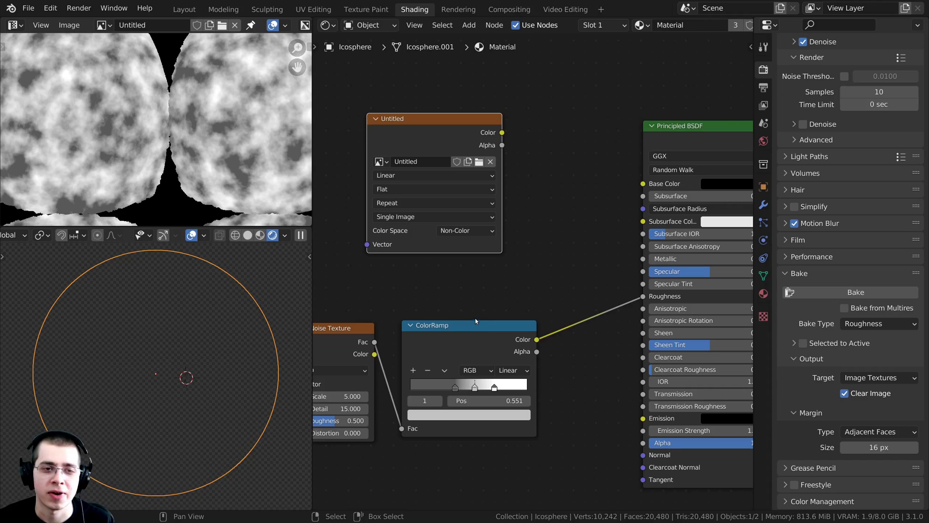
Disconnect the ColorRamp's Color output from the Principled BSDF's Roughness input.
{"action": "scroll", "coordinate": [408, 283], "scroll_direction": "down", "scroll_amount": 5}
{"action": "middle_click_drag", "start_coordinate": [412, 280], "coordinate": [479, 213]}
{"action": "scroll", "coordinate": [697, 231], "scroll_direction": "up", "scroll_amount": 3}
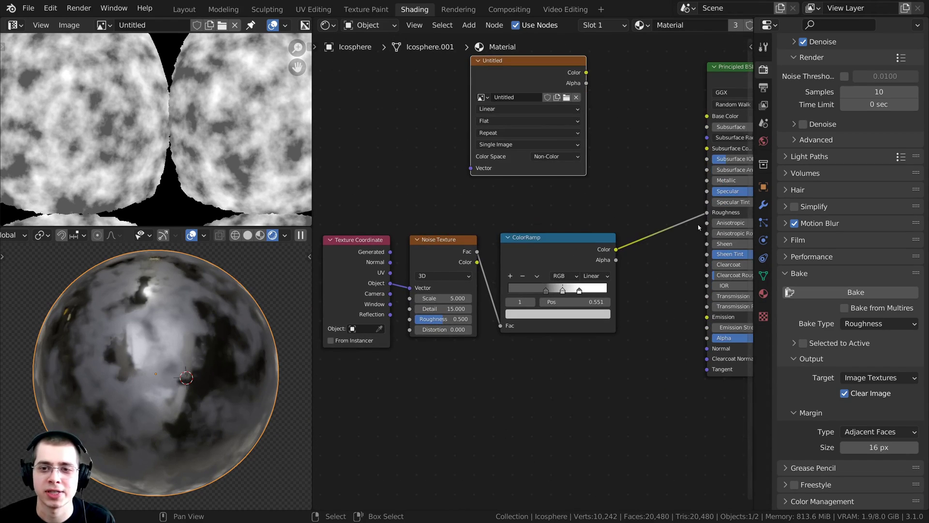
{"action": "left_click_drag", "start_coordinate": [708, 216], "coordinate": [660, 169]}
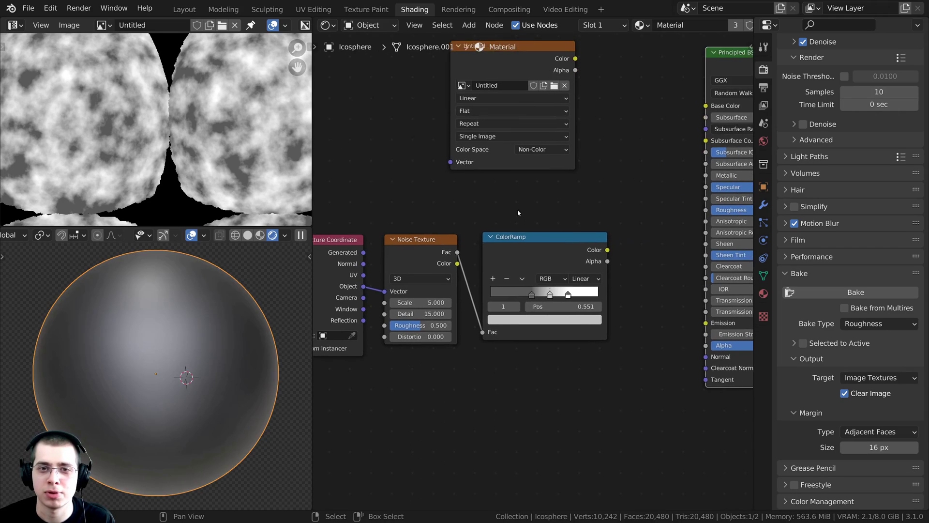
Select the Untitled image, Texture Coordinate, Noise Texture and ColorRamp nodes and move them lower as a group.
{"action": "scroll", "coordinate": [582, 224], "scroll_direction": "down", "scroll_amount": 2}
{"action": "left_click", "coordinate": [582, 224]}
{"action": "left_click_drag", "start_coordinate": [585, 99], "coordinate": [400, 301]}
{"action": "key", "text": "g"}
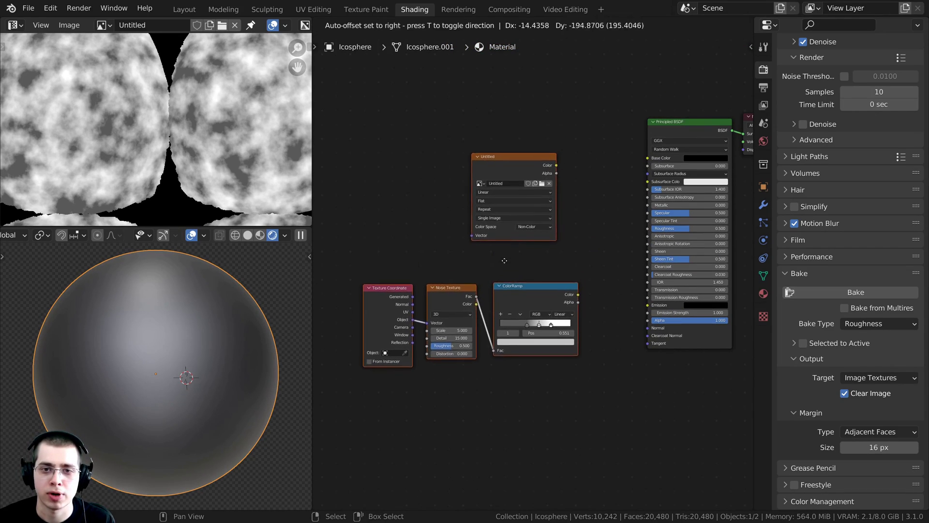
{"action": "left_click", "coordinate": [501, 303]}
Connect the Untitled image node's Color output to the Principled BSDF's Roughness input.
{"action": "scroll", "coordinate": [513, 219], "scroll_direction": "up", "scroll_amount": 2}
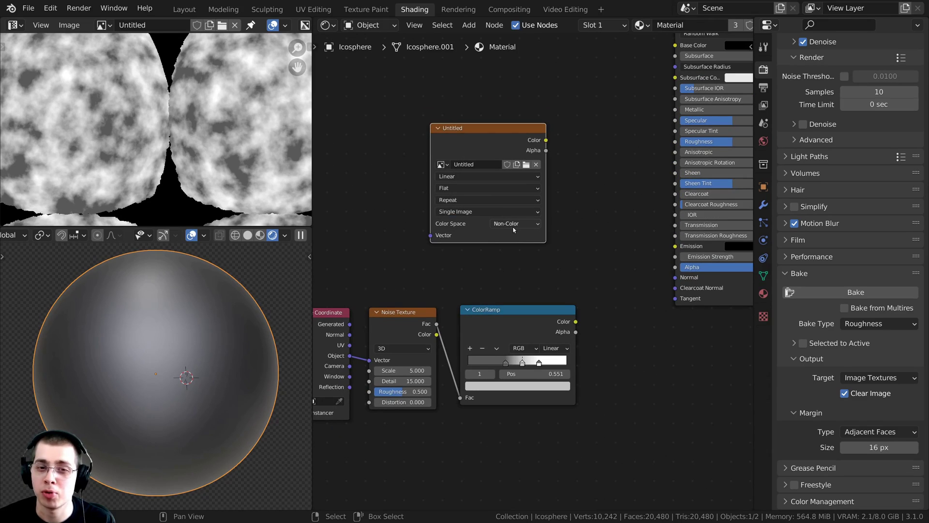
{"action": "scroll", "coordinate": [514, 230], "scroll_direction": "up", "scroll_amount": 3}
{"action": "left_click", "coordinate": [477, 224]}
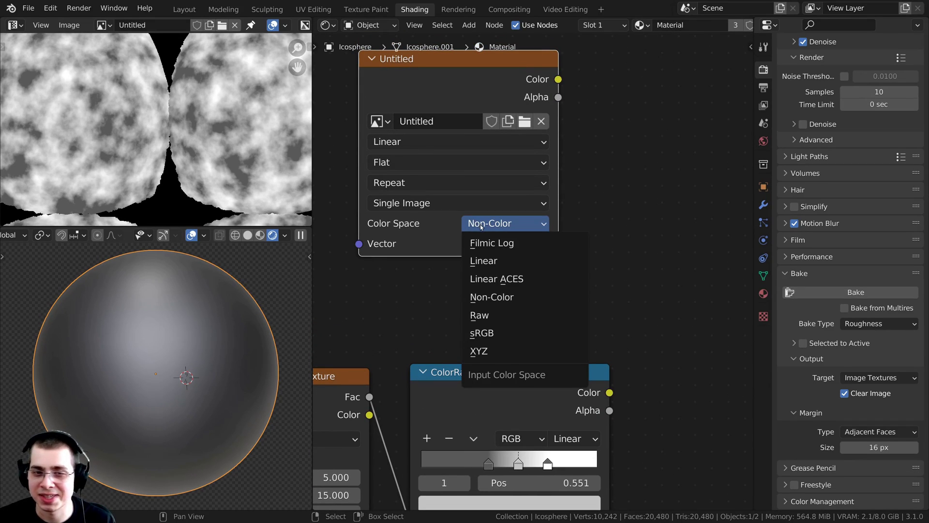
{"action": "left_click", "coordinate": [480, 226]}
{"action": "scroll", "coordinate": [460, 271], "scroll_direction": "down", "scroll_amount": 3}
{"action": "scroll", "coordinate": [440, 310], "scroll_direction": "up", "scroll_amount": 2}
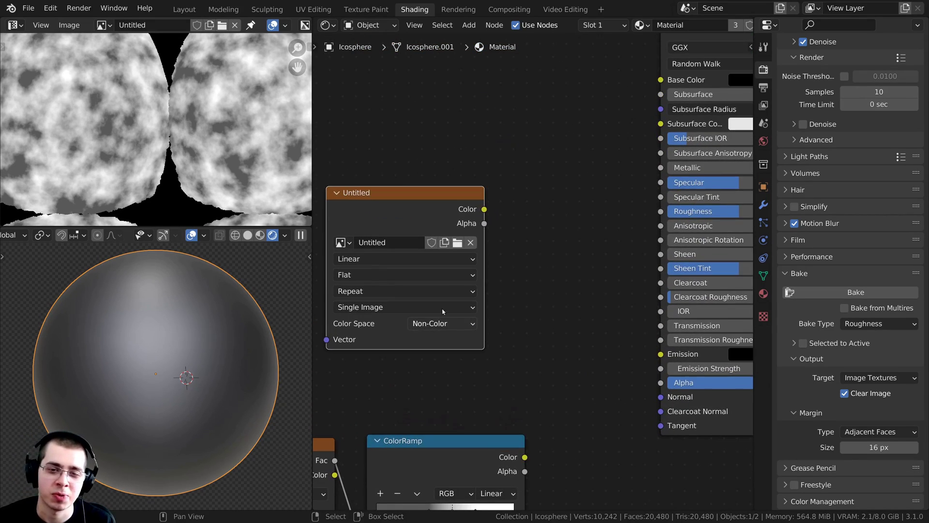
{"action": "scroll", "coordinate": [441, 310], "scroll_direction": "down", "scroll_amount": 2}
{"action": "scroll", "coordinate": [479, 248], "scroll_direction": "up", "scroll_amount": 1}
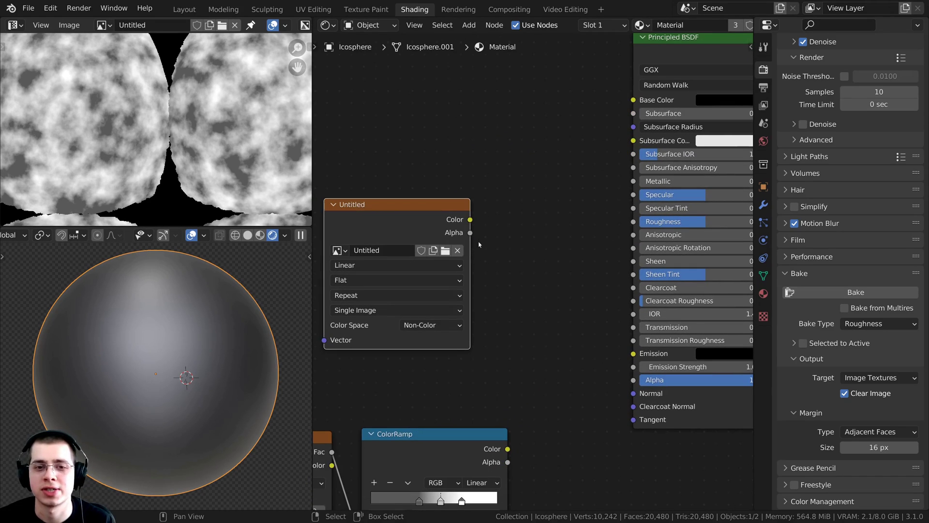
{"action": "left_click_drag", "start_coordinate": [471, 221], "coordinate": [633, 227]}
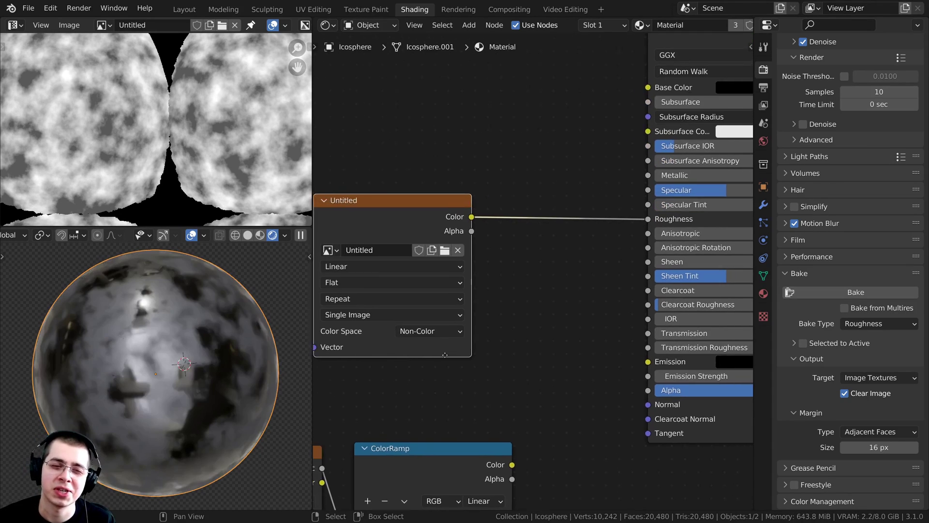
Switch the Untitled image's color space to sRGB and orbit the sphere to compare its reflections.
{"action": "scroll", "coordinate": [480, 334], "scroll_direction": "up", "scroll_amount": 2}
{"action": "left_click", "coordinate": [482, 339]}
{"action": "left_click", "coordinate": [481, 339]}
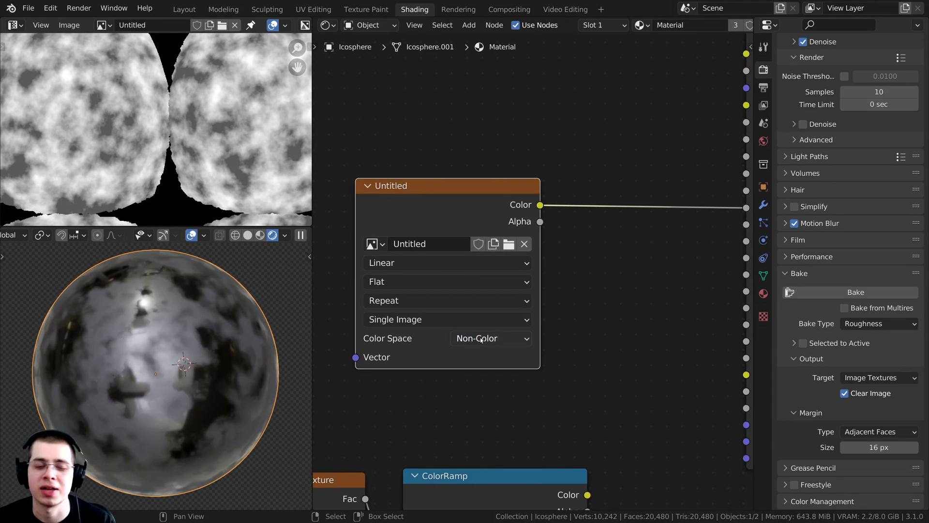
{"action": "middle_click_drag", "start_coordinate": [173, 312], "coordinate": [170, 321]}
{"action": "left_click", "coordinate": [477, 338]}
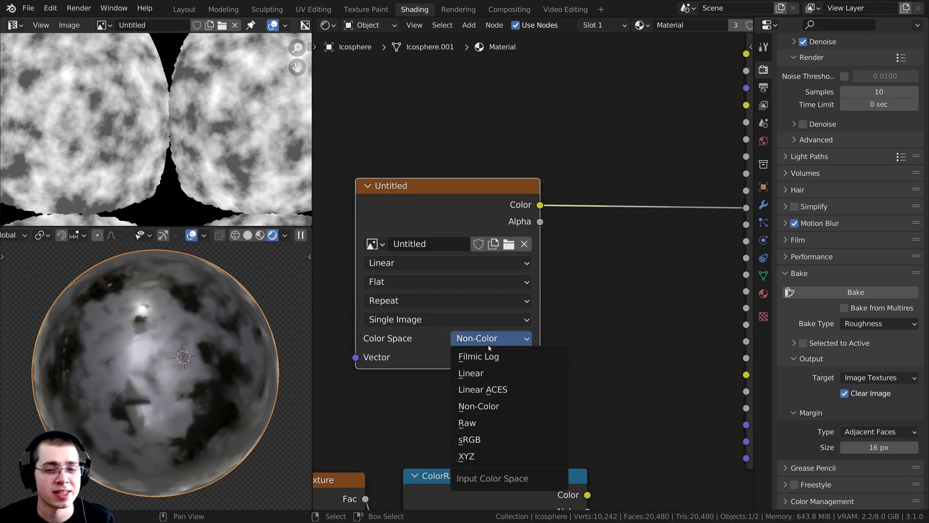
{"action": "middle_click_drag", "start_coordinate": [130, 299], "coordinate": [90, 292]}
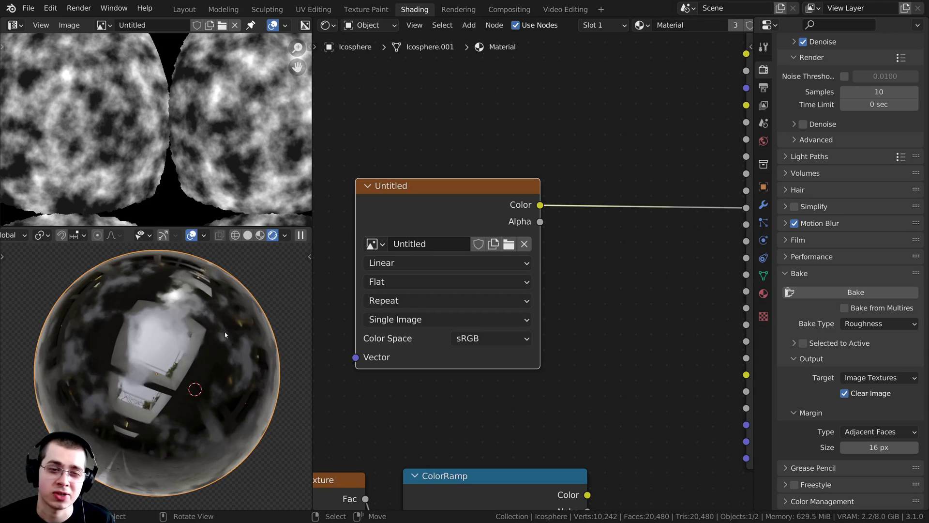
Set the Untitled image node's color space back to Non-Color.
{"action": "scroll", "coordinate": [468, 337], "scroll_direction": "up", "scroll_amount": 2}
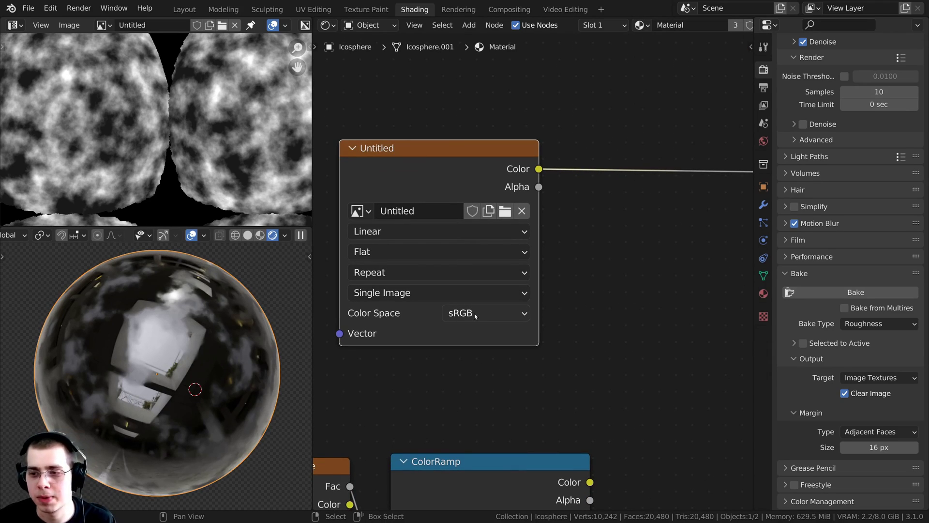
{"action": "left_click", "coordinate": [475, 316]}
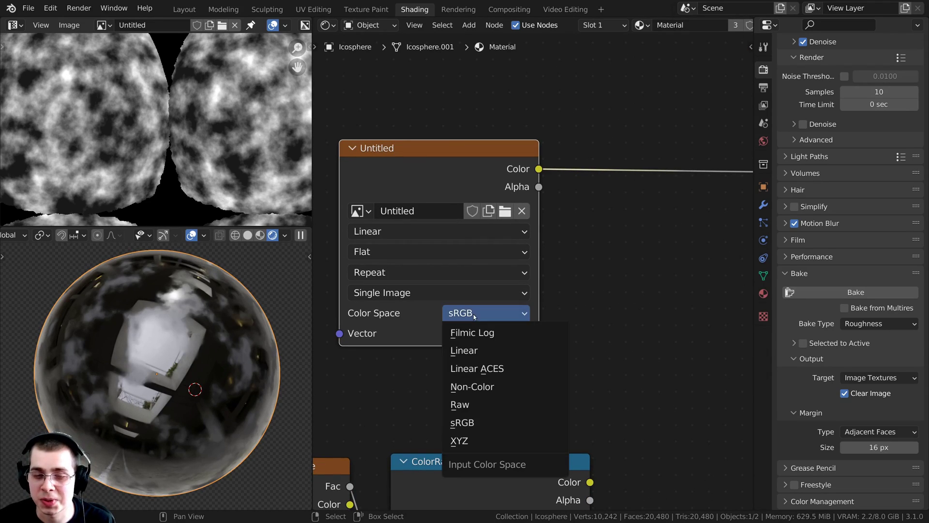
{"action": "left_click", "coordinate": [489, 387]}
{"action": "scroll", "coordinate": [532, 339], "scroll_direction": "down", "scroll_amount": 2}
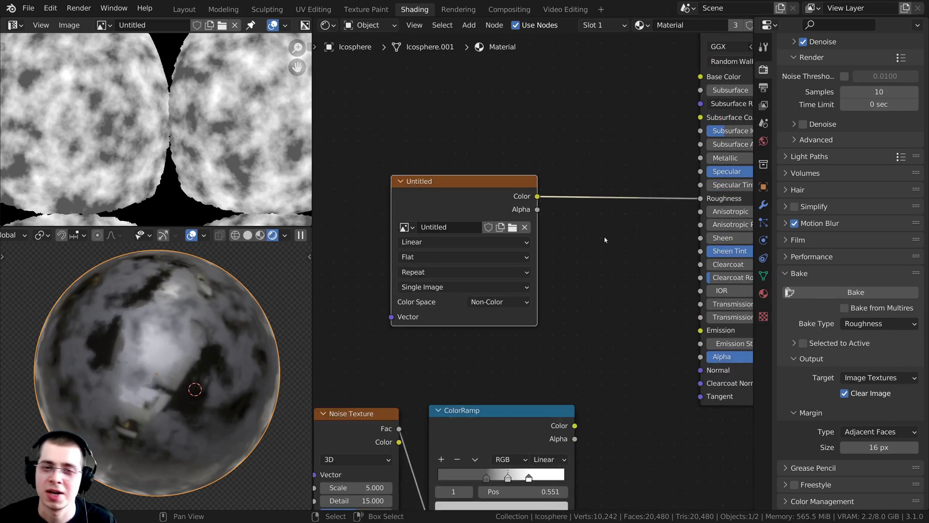
Review the Non-Color image node's link to the Principled BSDF and examine the resulting roughness on the sphere from another angle.
{"action": "scroll", "coordinate": [518, 357], "scroll_direction": "up", "scroll_amount": 1}
{"action": "left_click", "coordinate": [518, 355]}
{"action": "left_click", "coordinate": [517, 356]}
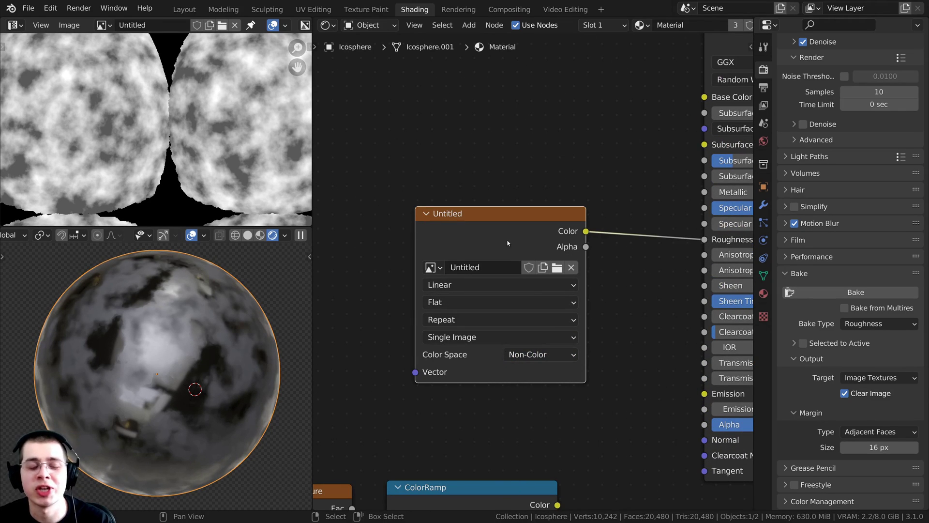
{"action": "left_click_drag", "start_coordinate": [508, 241], "coordinate": [496, 235]}
{"action": "scroll", "coordinate": [557, 293], "scroll_direction": "down", "scroll_amount": 1}
{"action": "middle_click_drag", "start_coordinate": [557, 293], "coordinate": [490, 318]}
{"action": "scroll", "coordinate": [537, 293], "scroll_direction": "down", "scroll_amount": 1}
{"action": "middle_click_drag", "start_coordinate": [244, 329], "coordinate": [236, 362]}
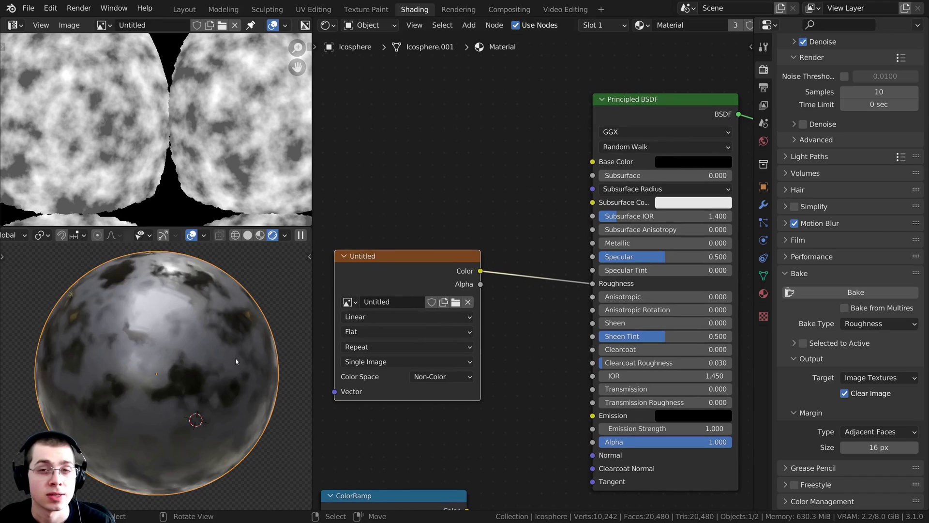